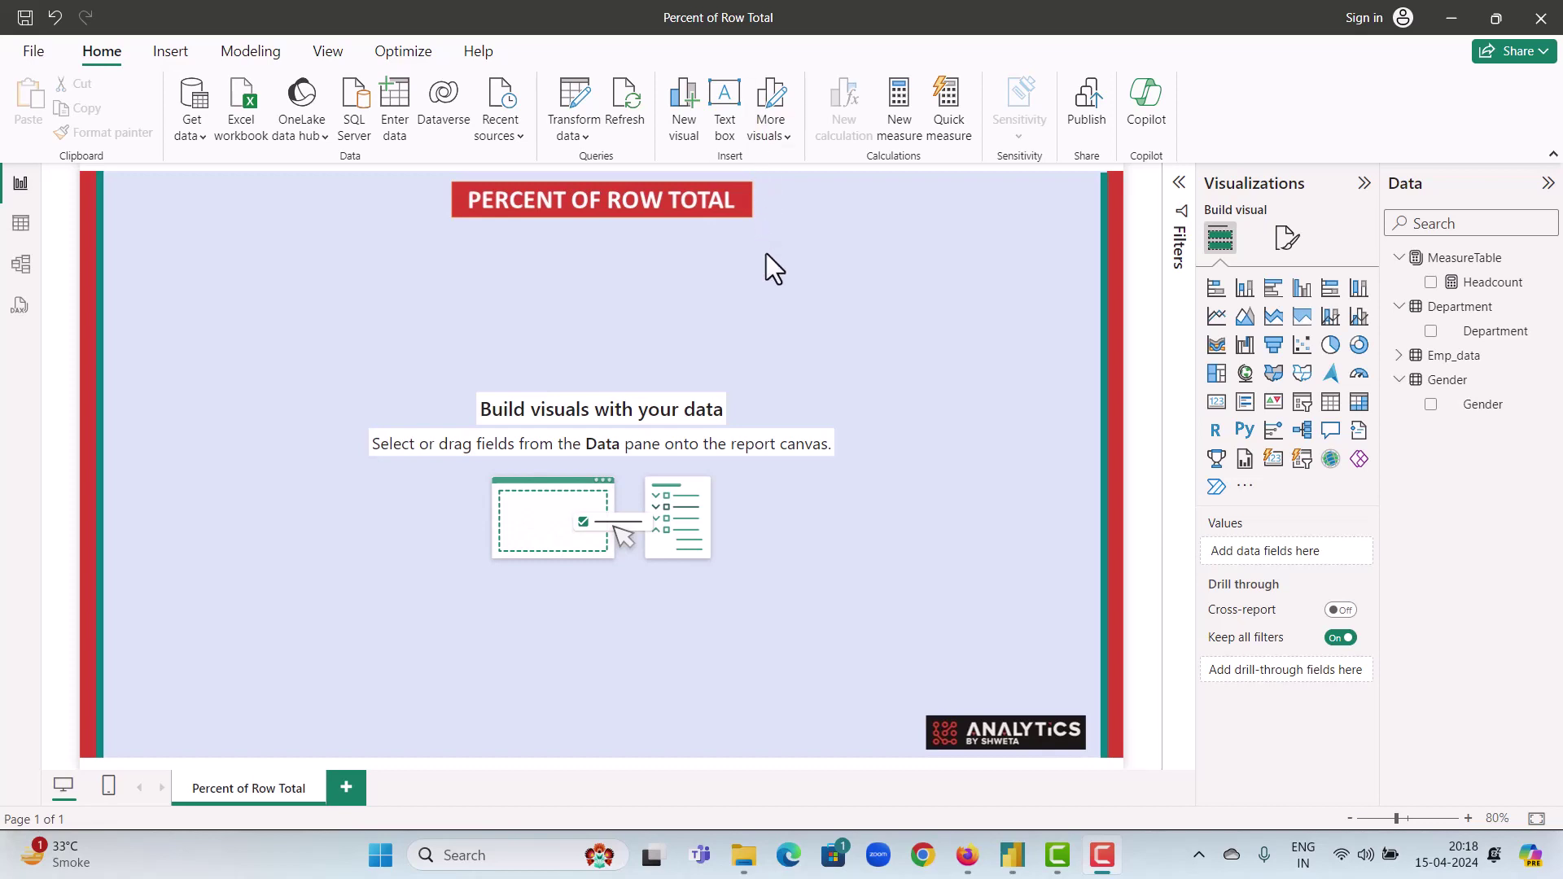
Step: Switch to Model view to see Department and Gender linked one-to-many to Emp_data
left_click(20, 281)
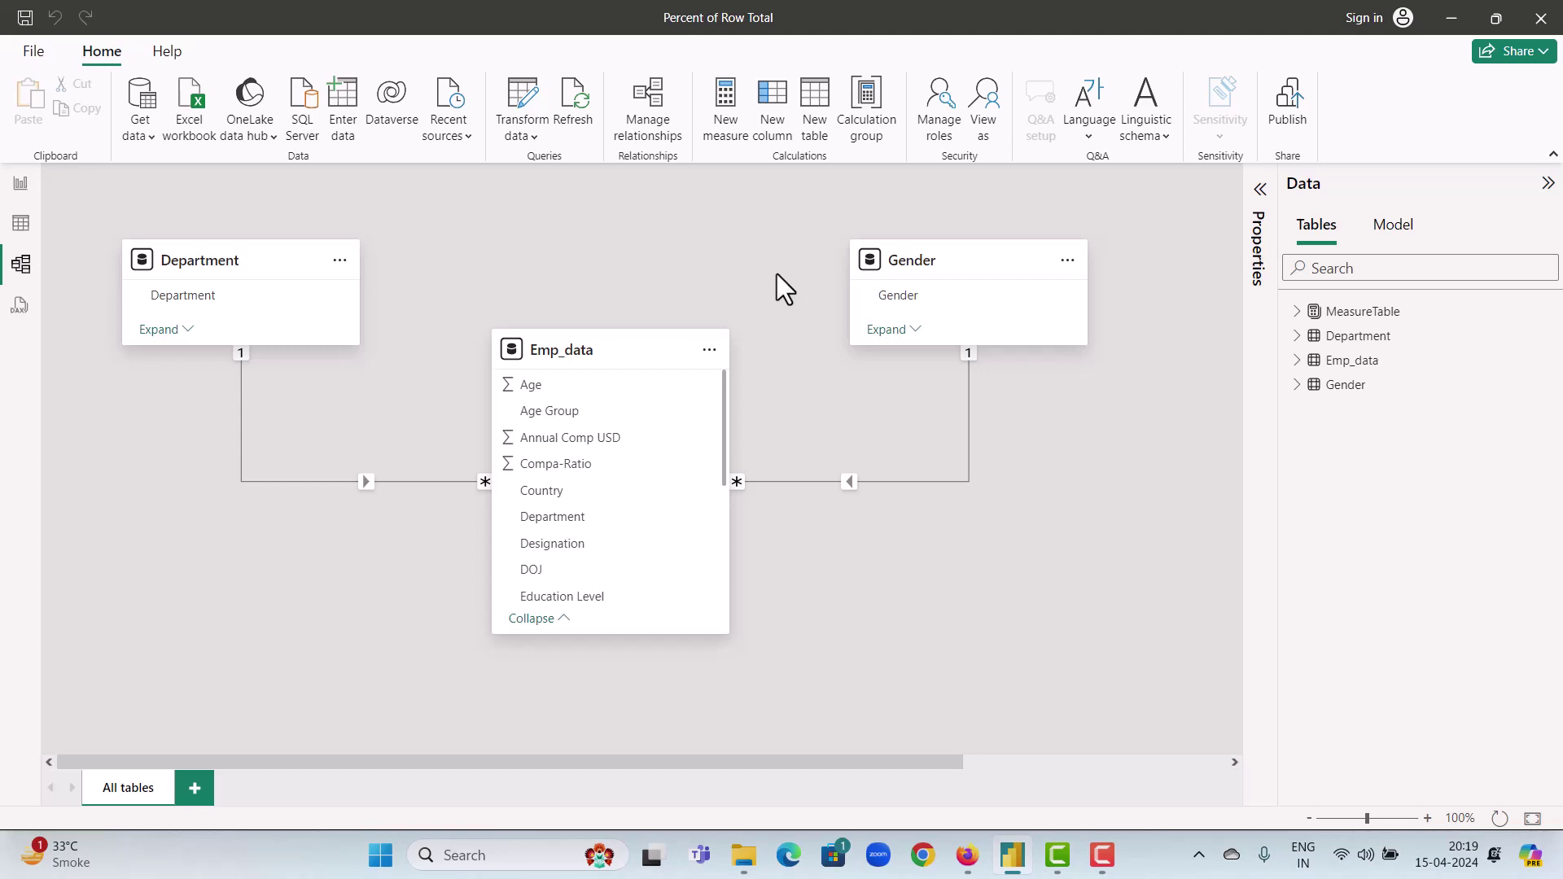
Step: Browse the rows of the Department, Gender and Emp_data tables in Table view
left_click(20, 222)
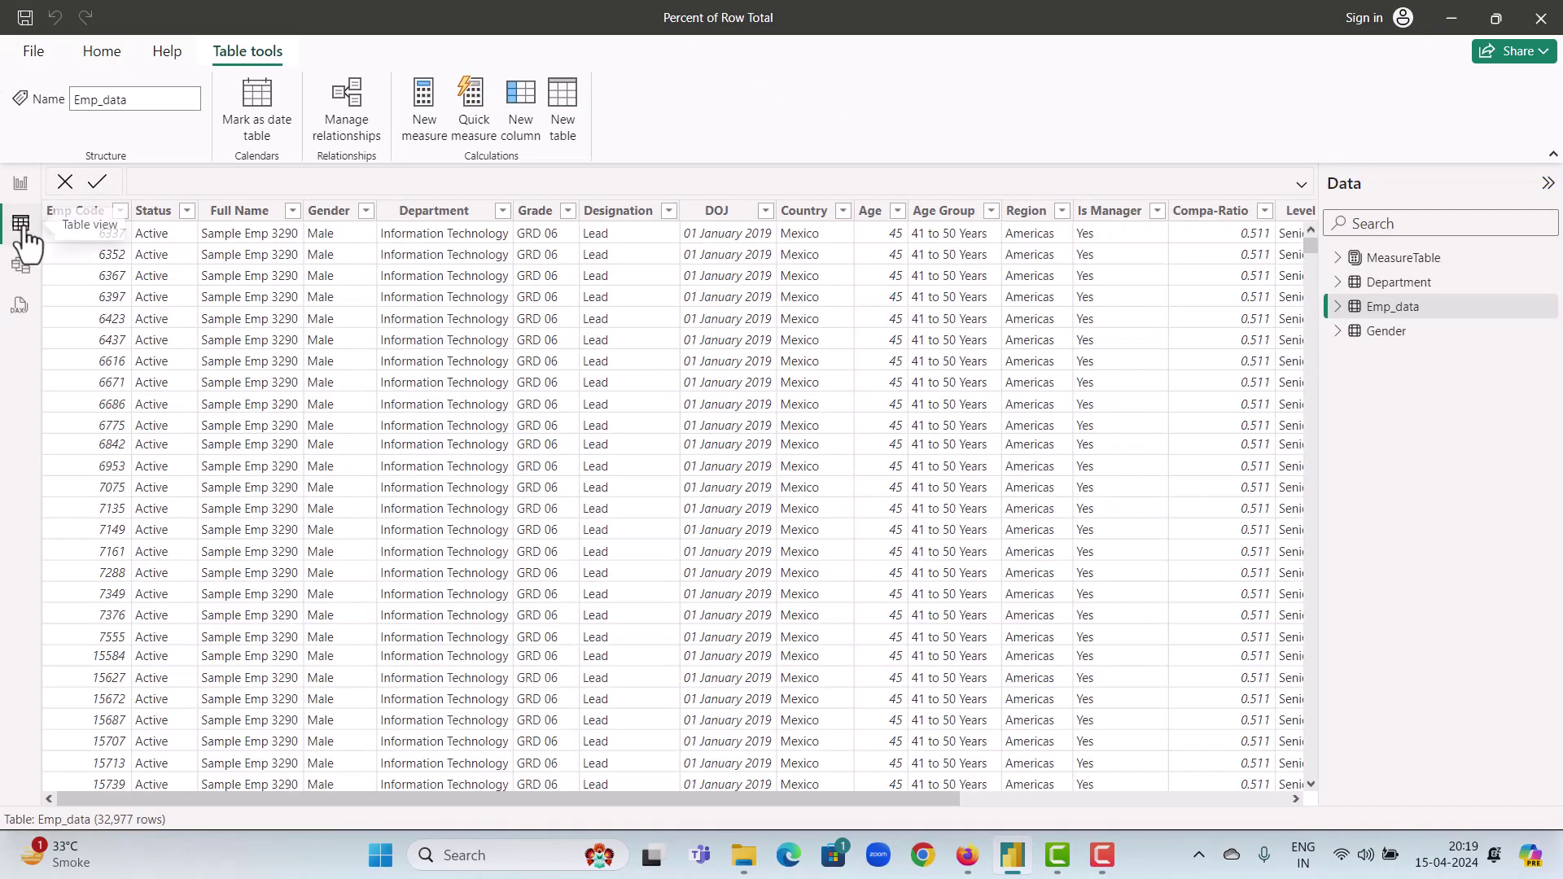
left_click(1367, 293)
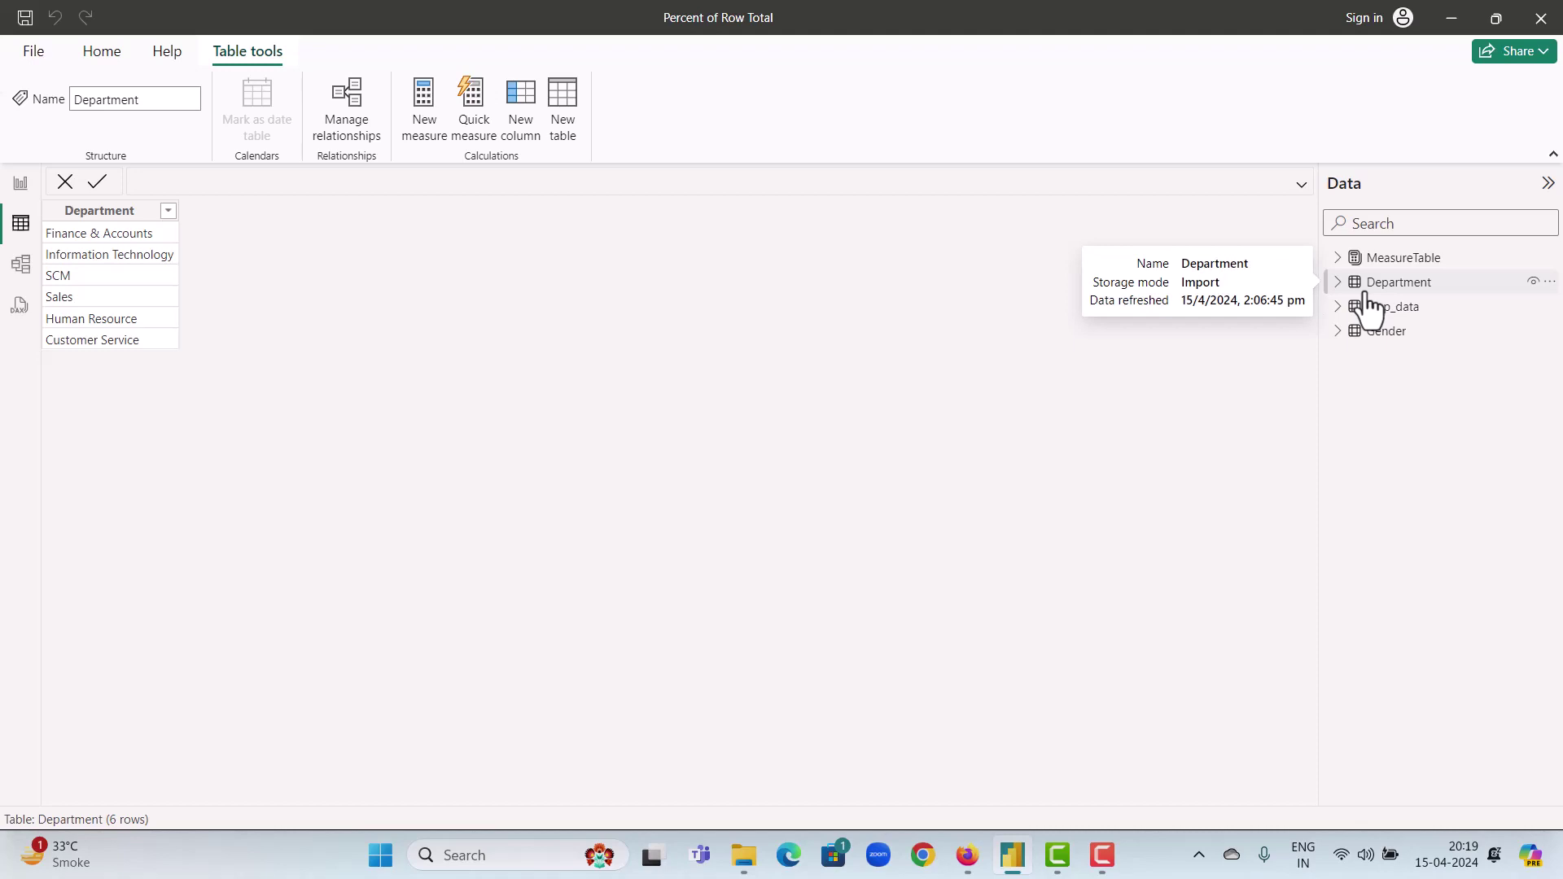
left_click(1407, 340)
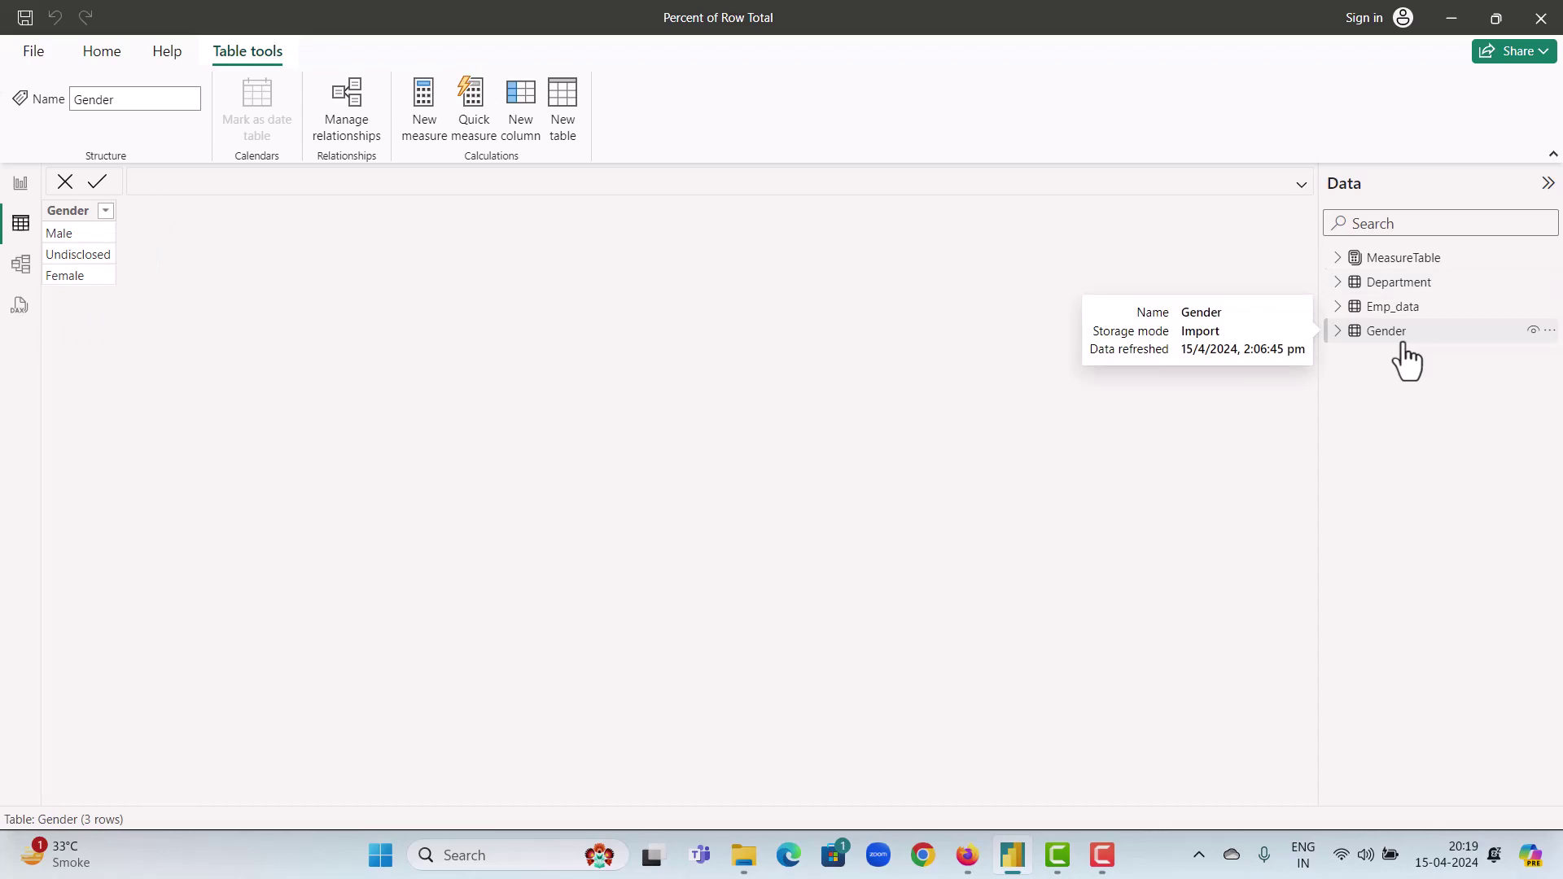
left_click(1394, 308)
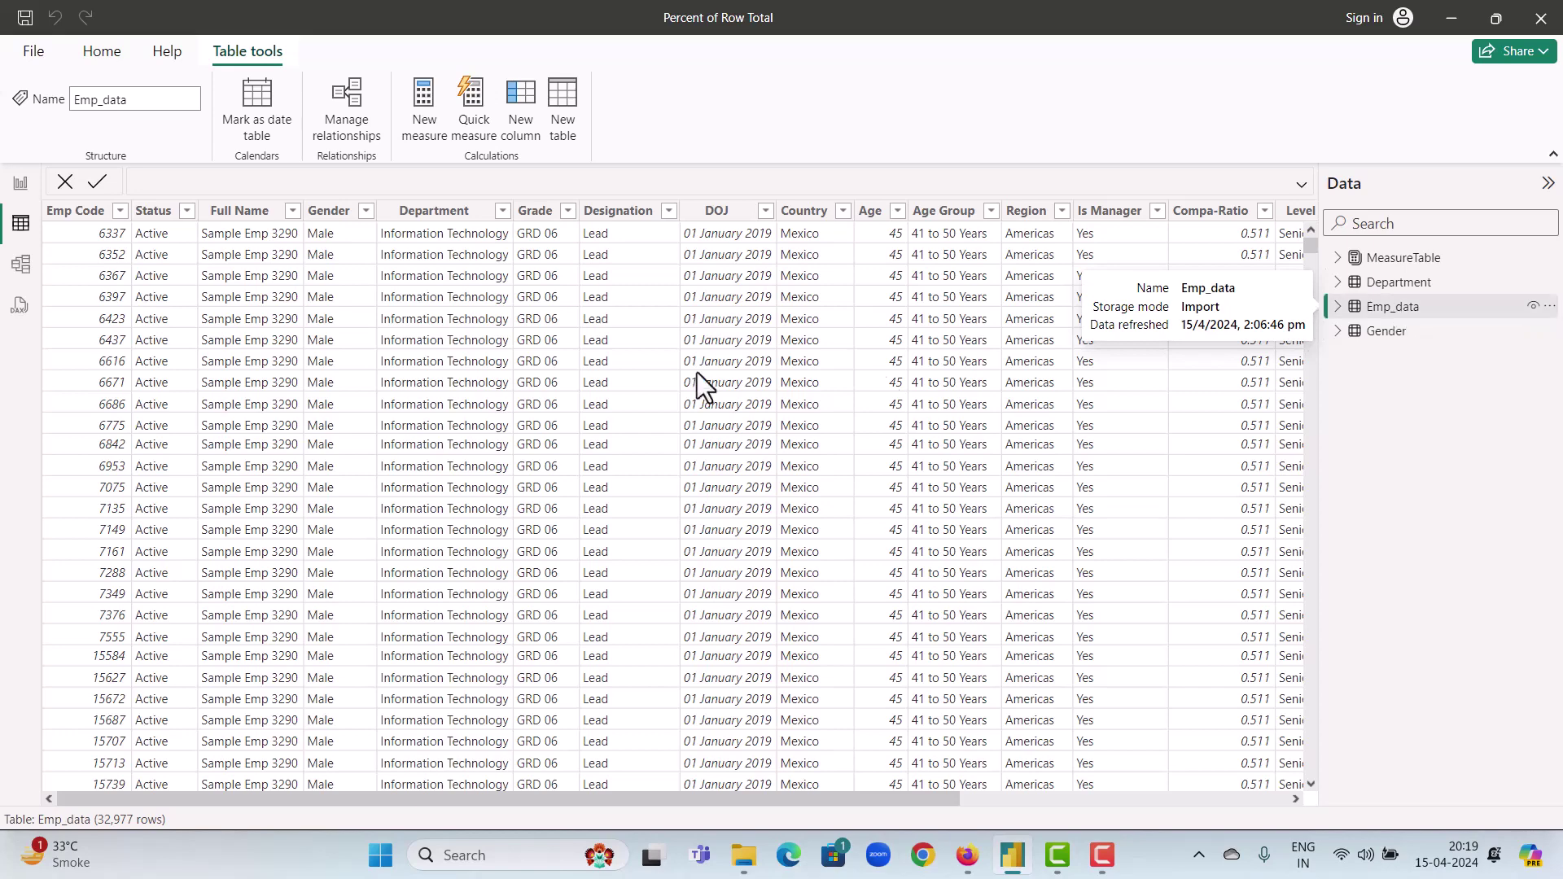
Step: Add a centred matrix with Department on rows and Gender on columns, widened to show Female, Male and Undisclosed
left_click(16, 189)
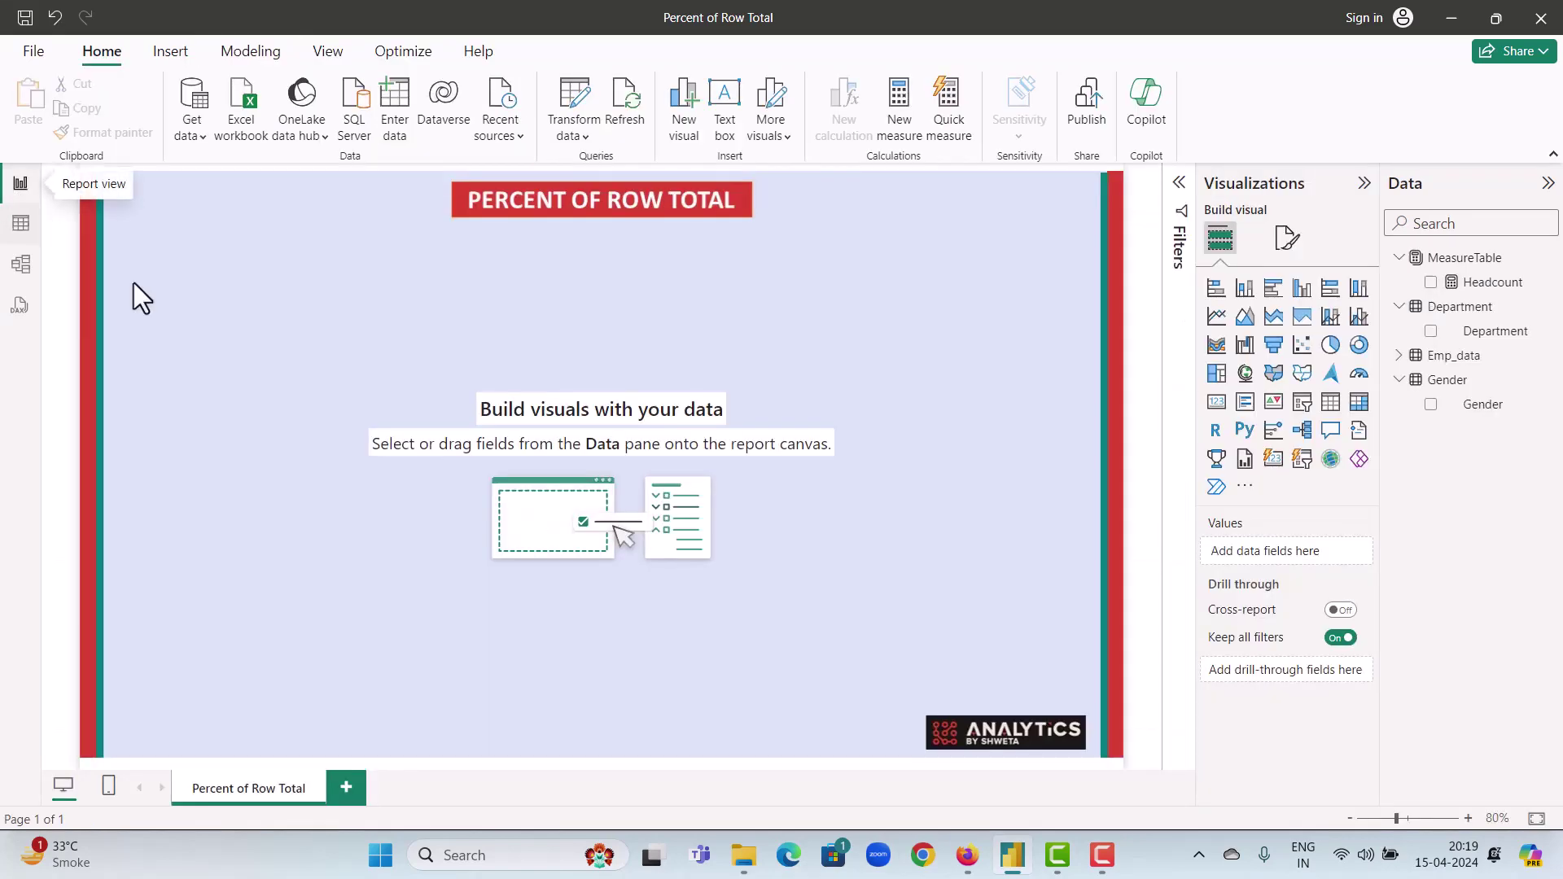
left_click(1358, 405)
left_click_drag(237, 385, 599, 446)
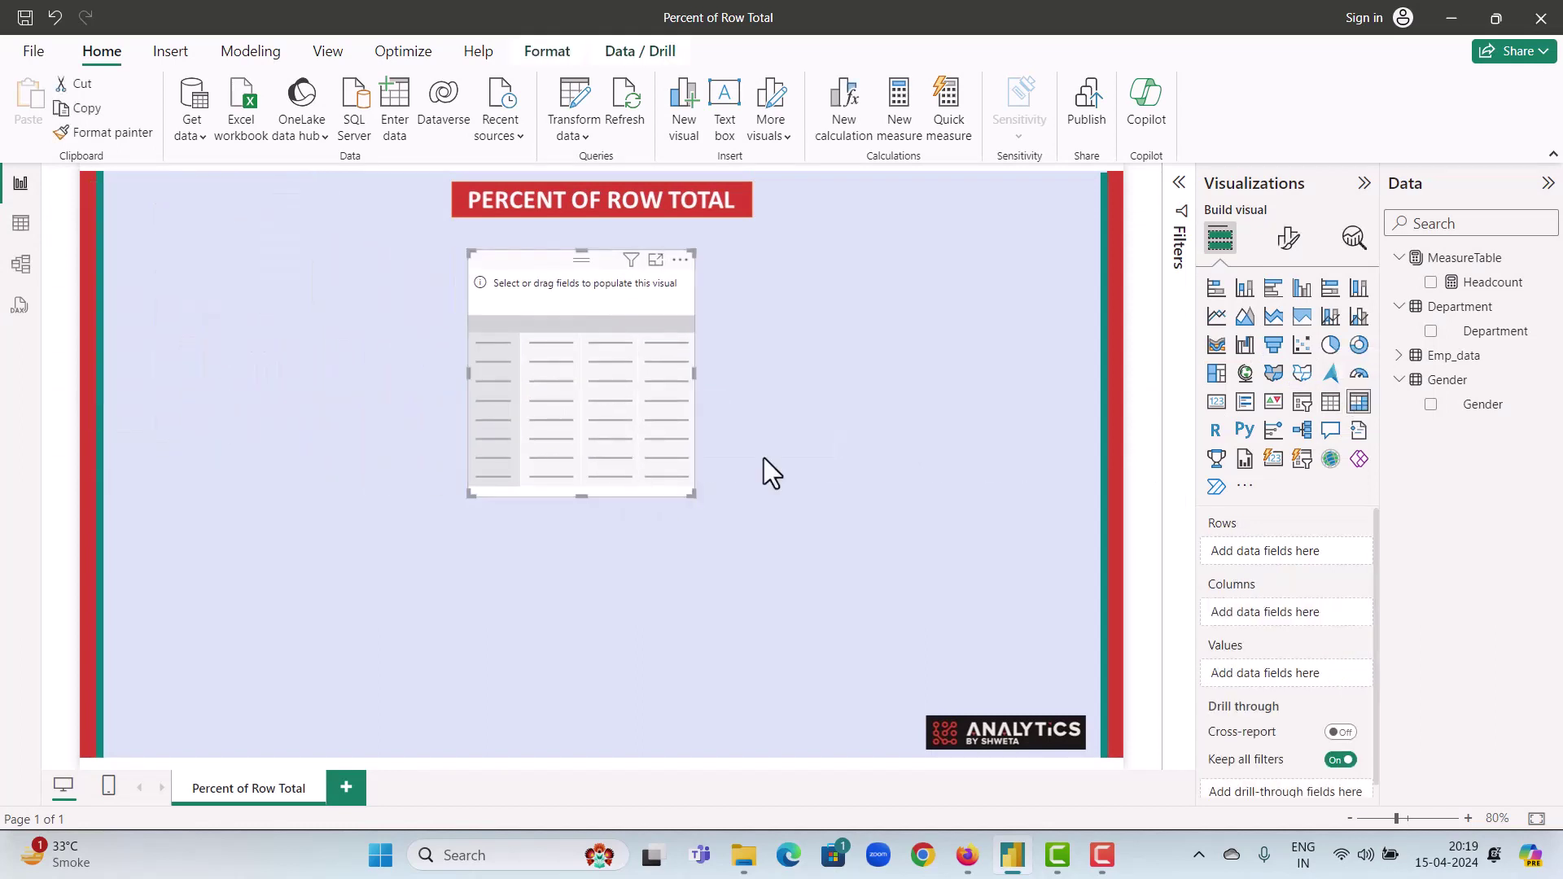
left_click_drag(1498, 334, 1263, 554)
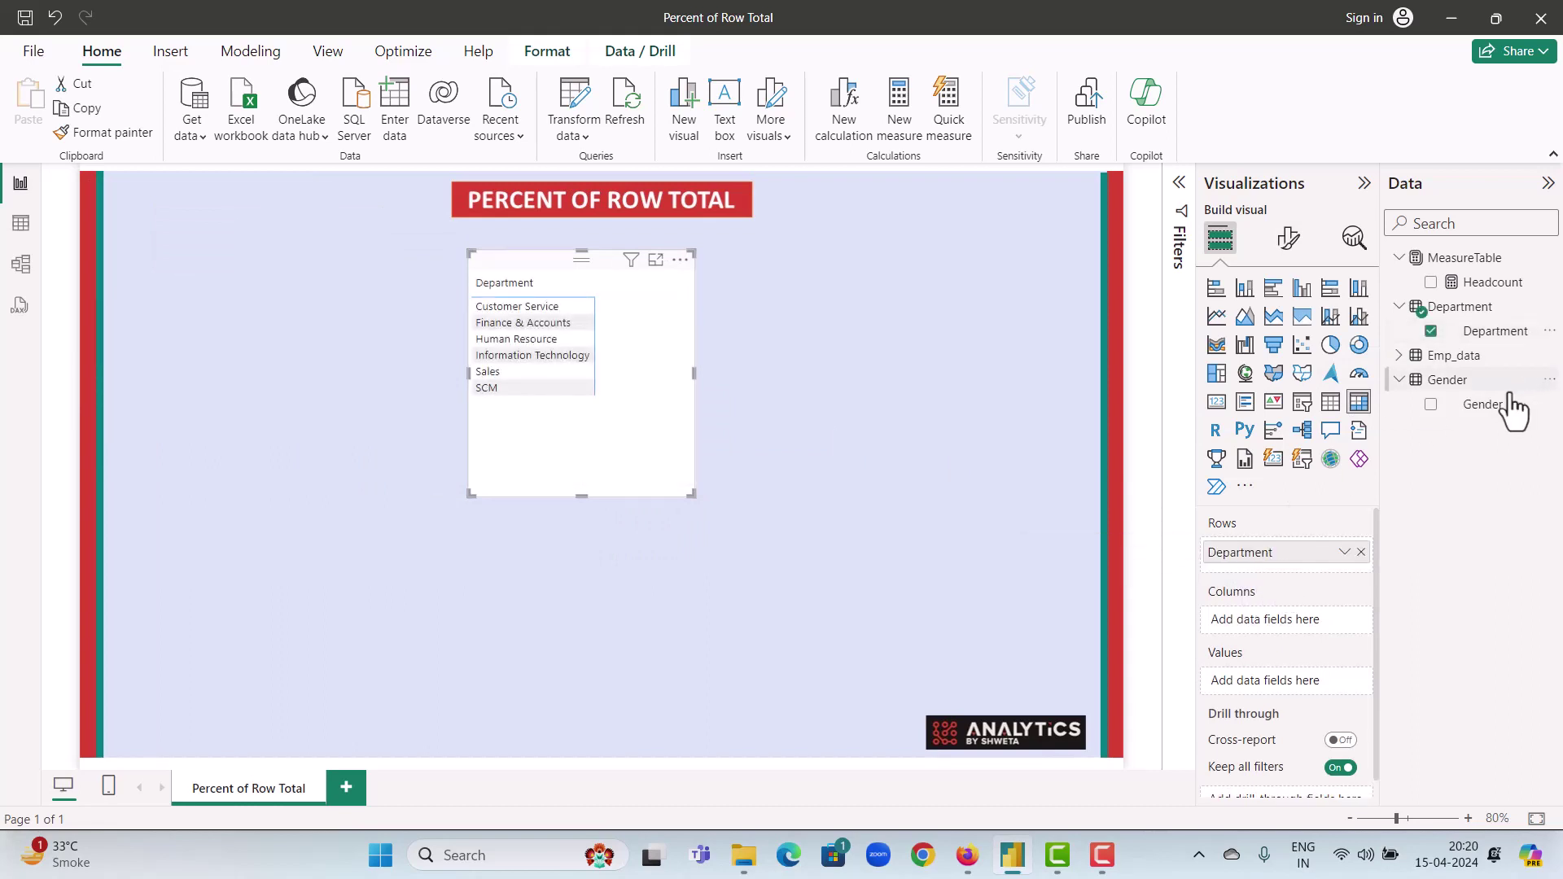
left_click_drag(1483, 404, 1303, 622)
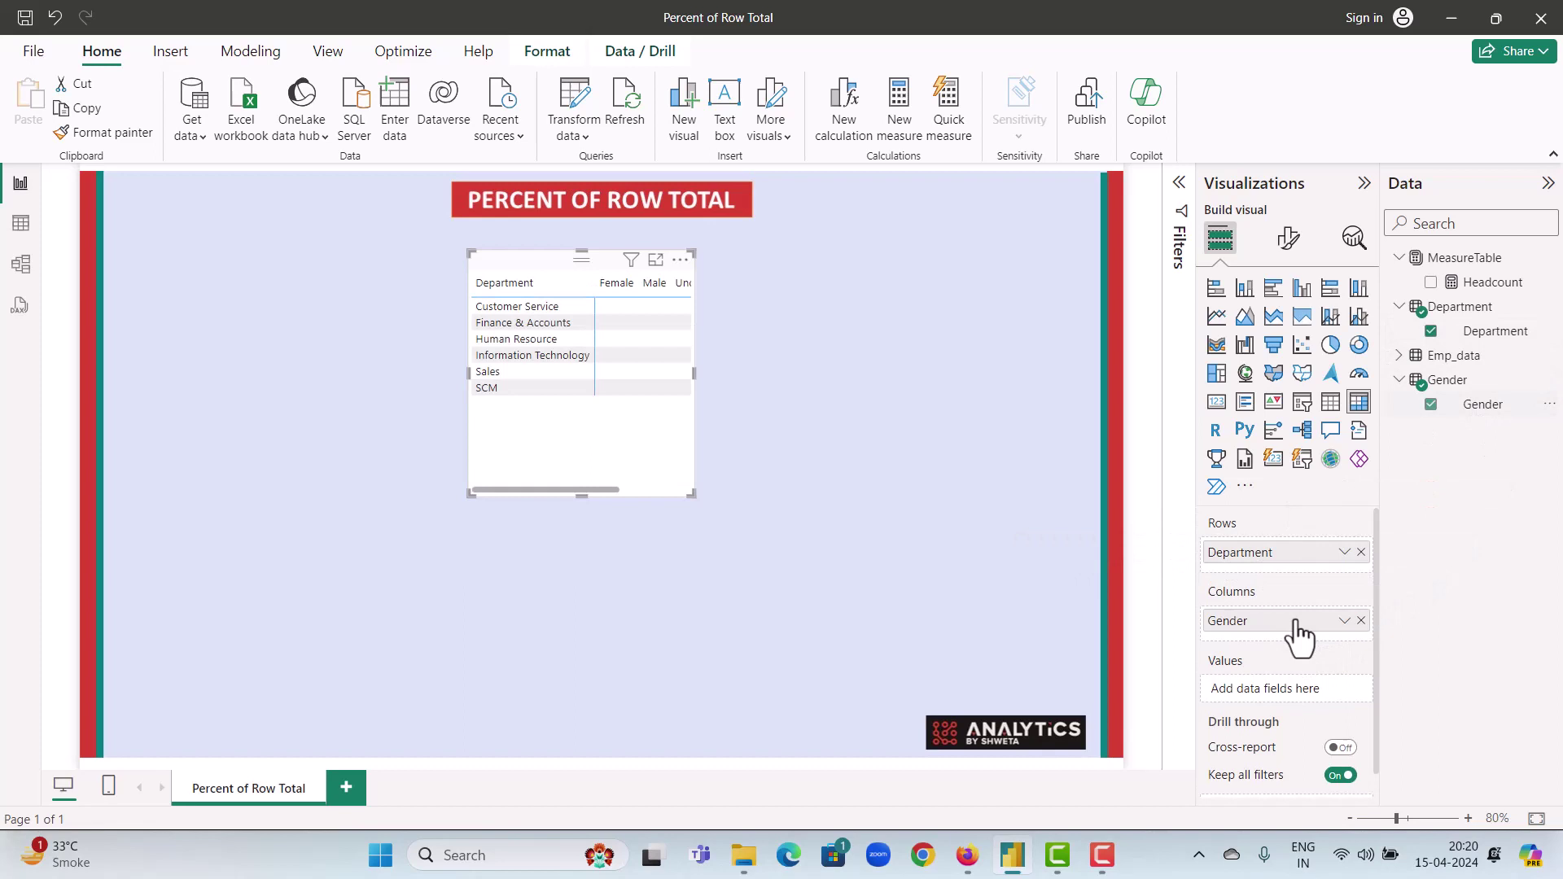
left_click_drag(691, 492, 731, 444)
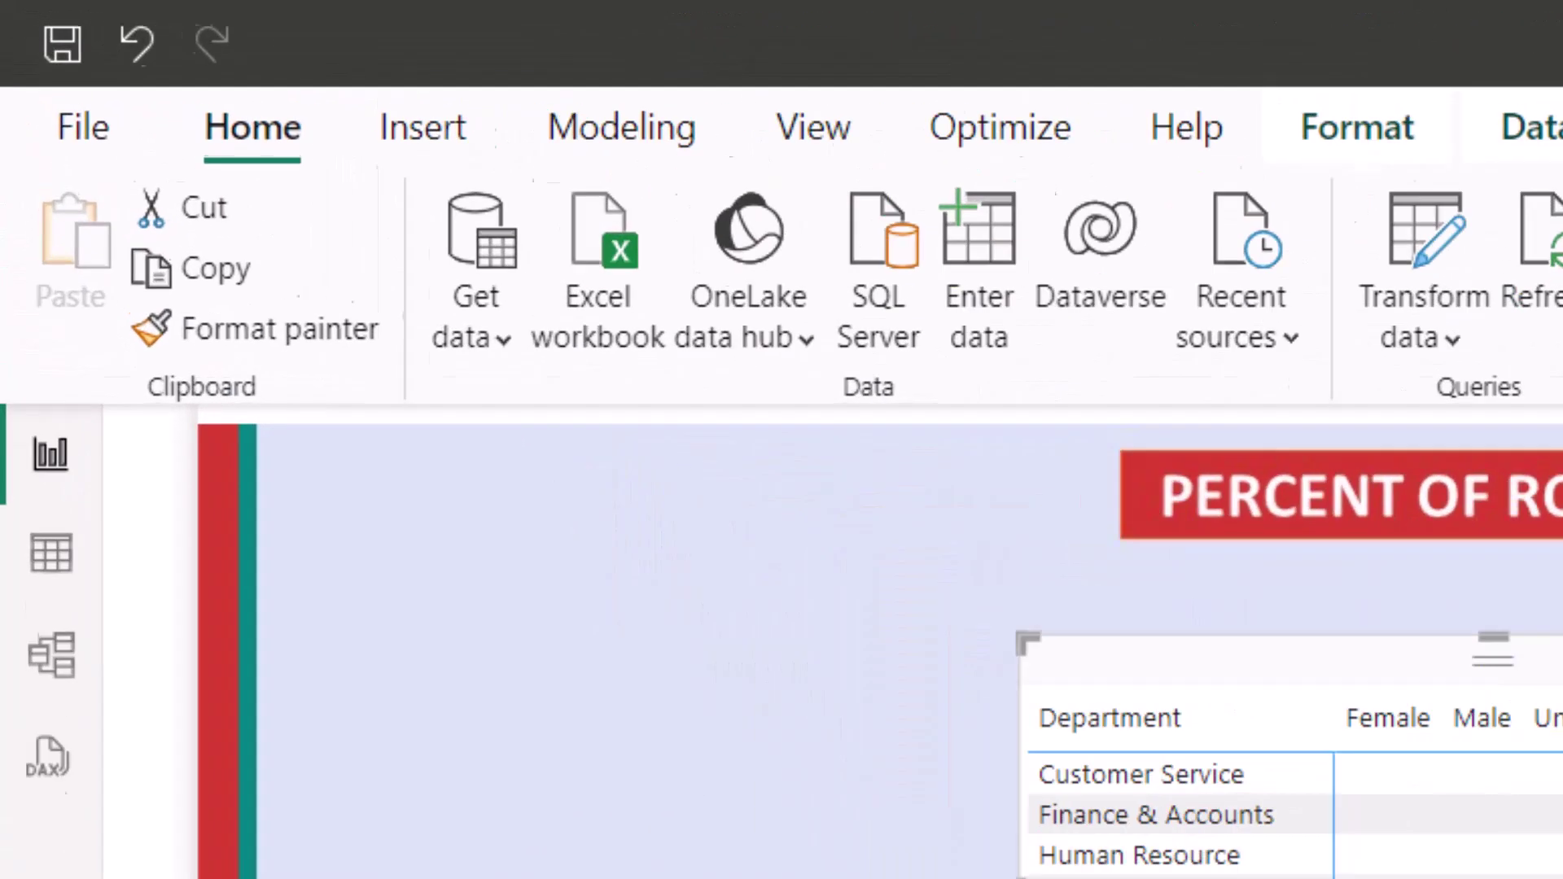
left_click(1505, 285)
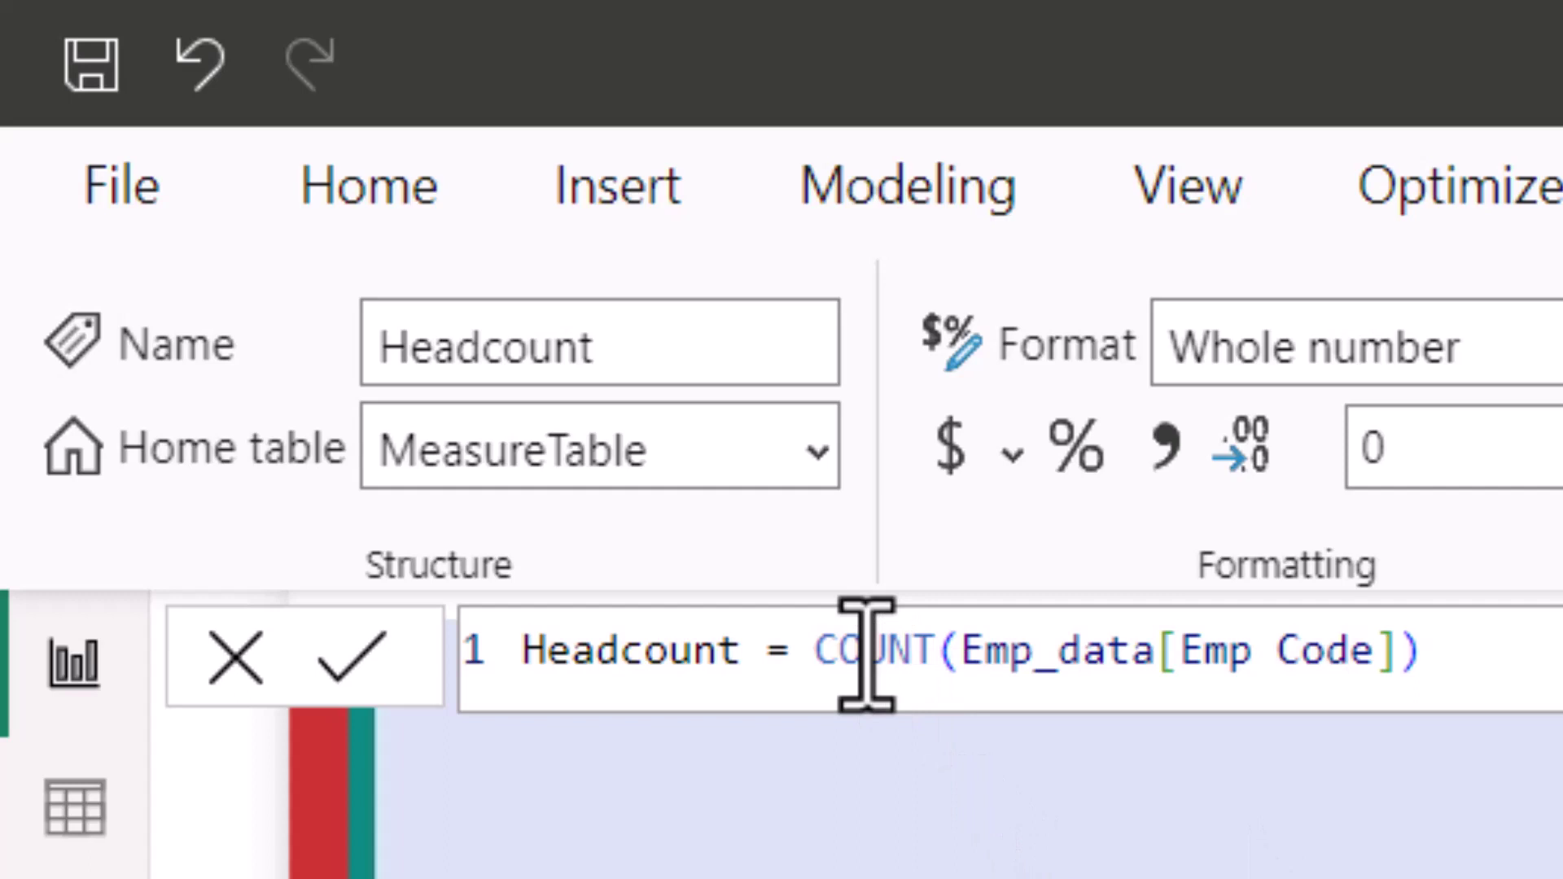
left_click_drag(843, 651, 1416, 663)
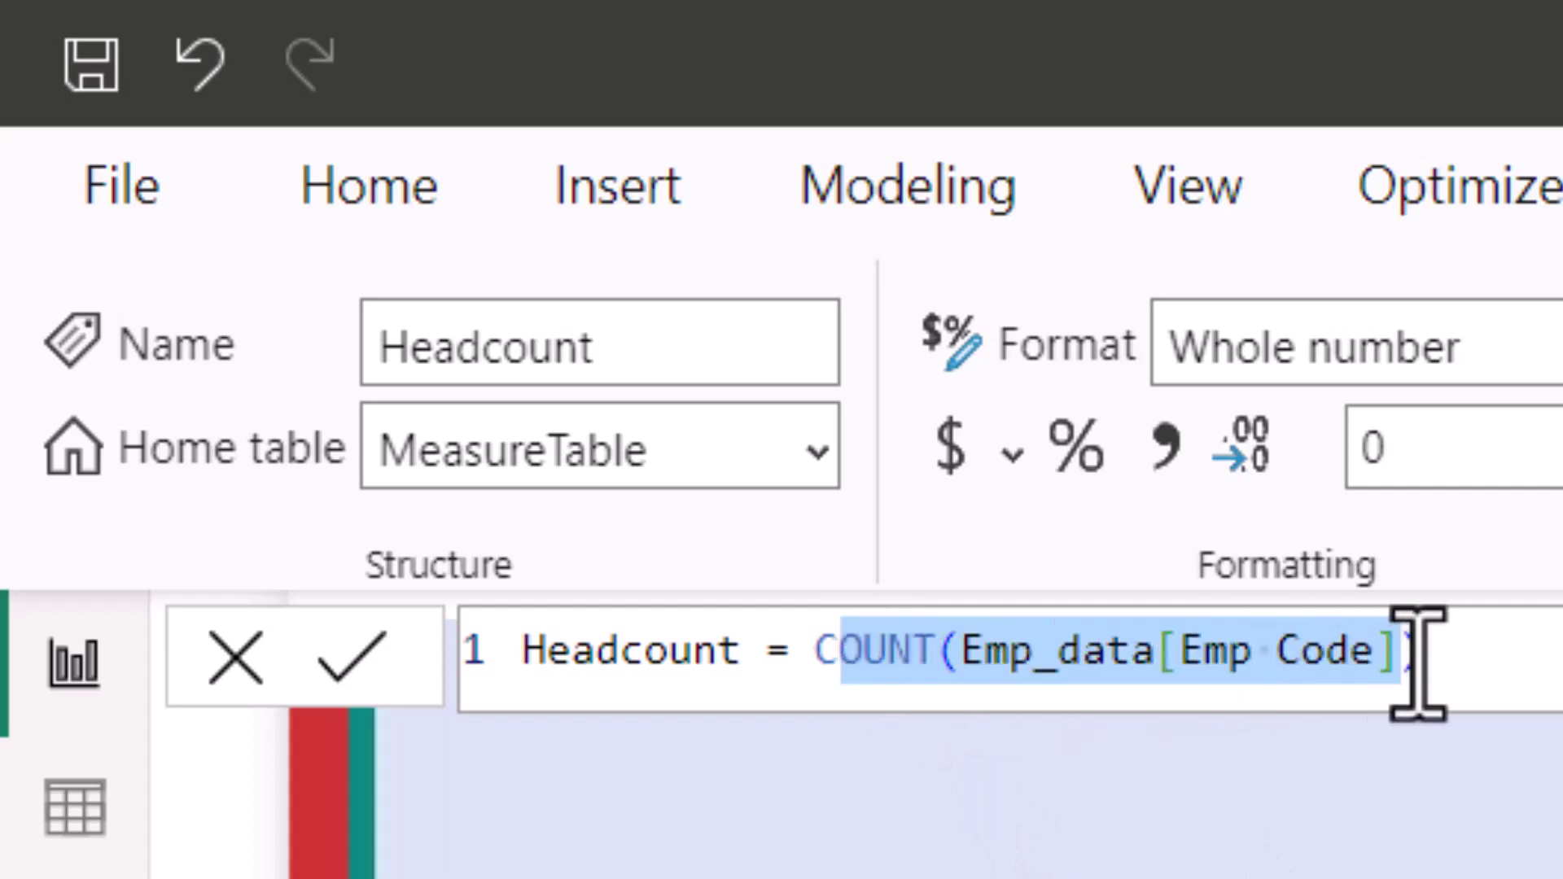
left_click(1416, 663)
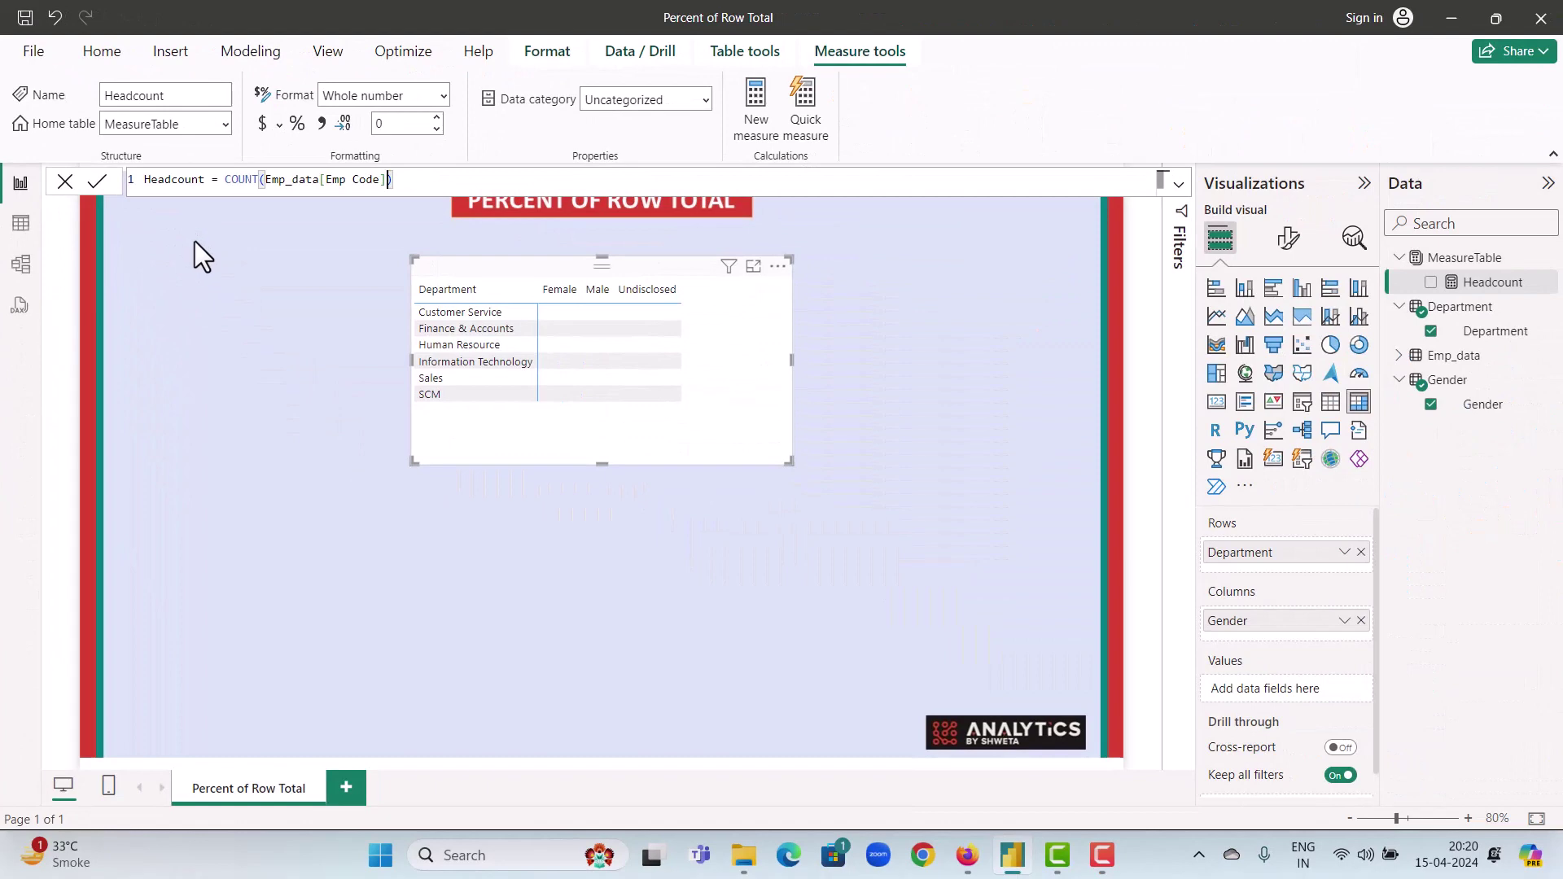
left_click(194, 241)
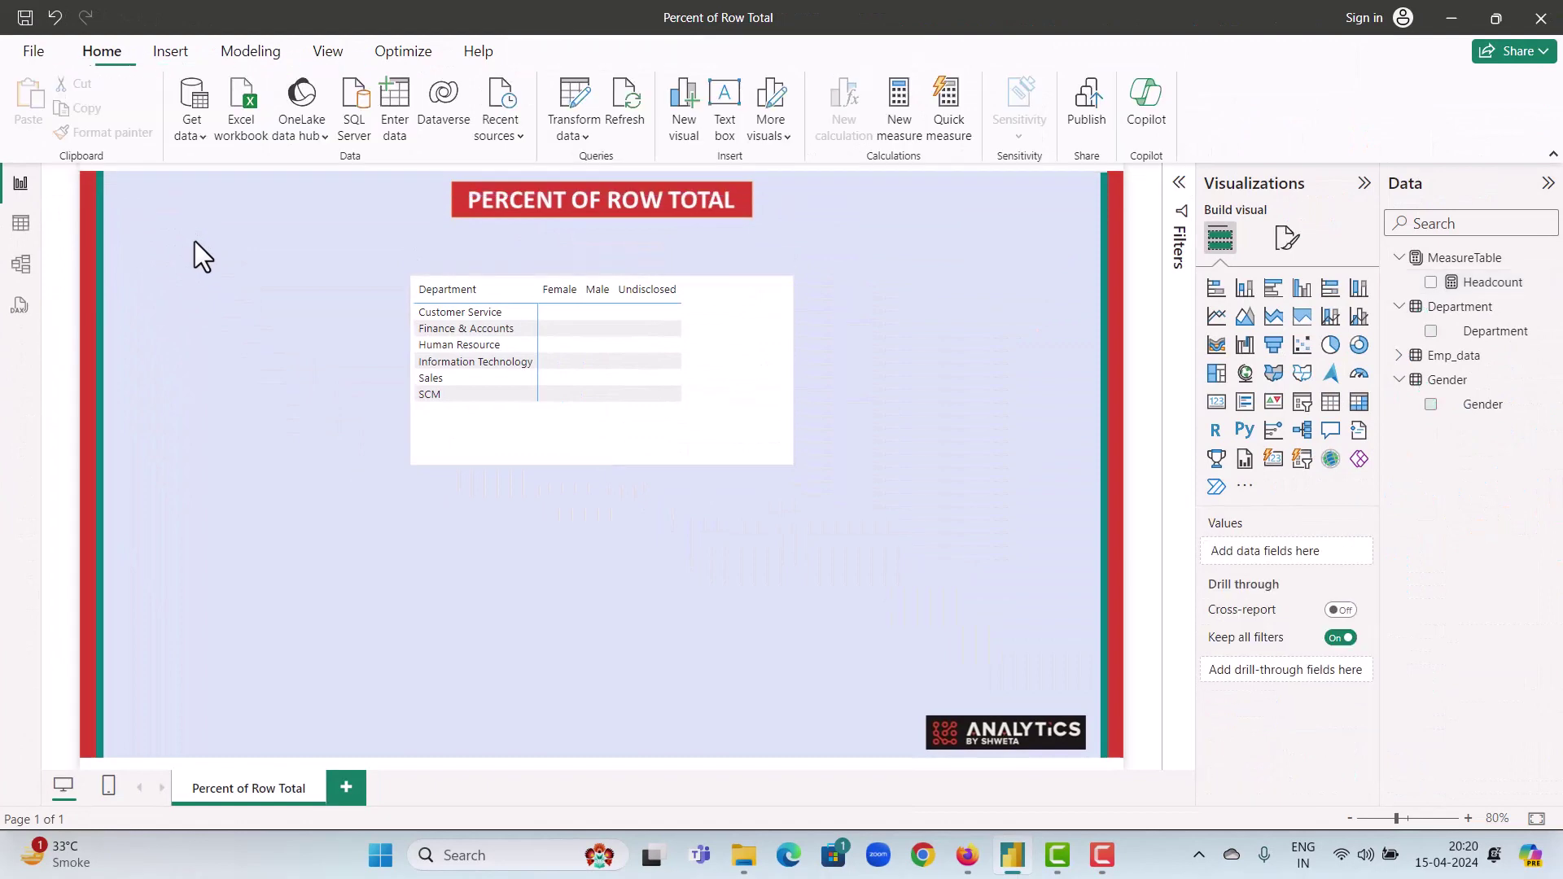
Step: Put Headcount in the matrix values, showing per-gender counts and a 32977 grand total
left_click(685, 443)
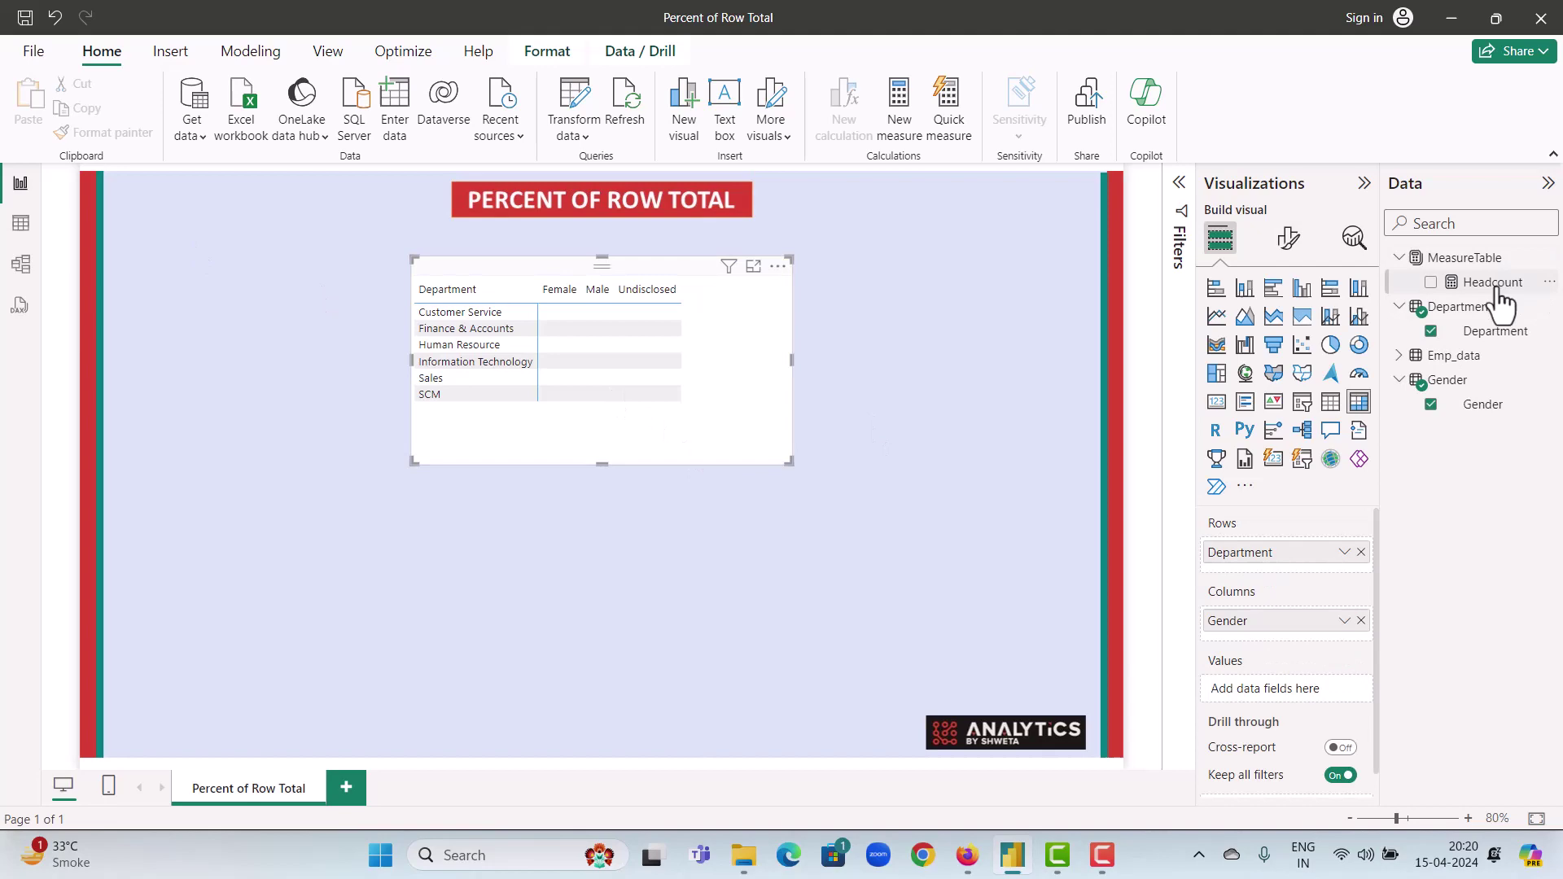
left_click_drag(1494, 282, 1288, 689)
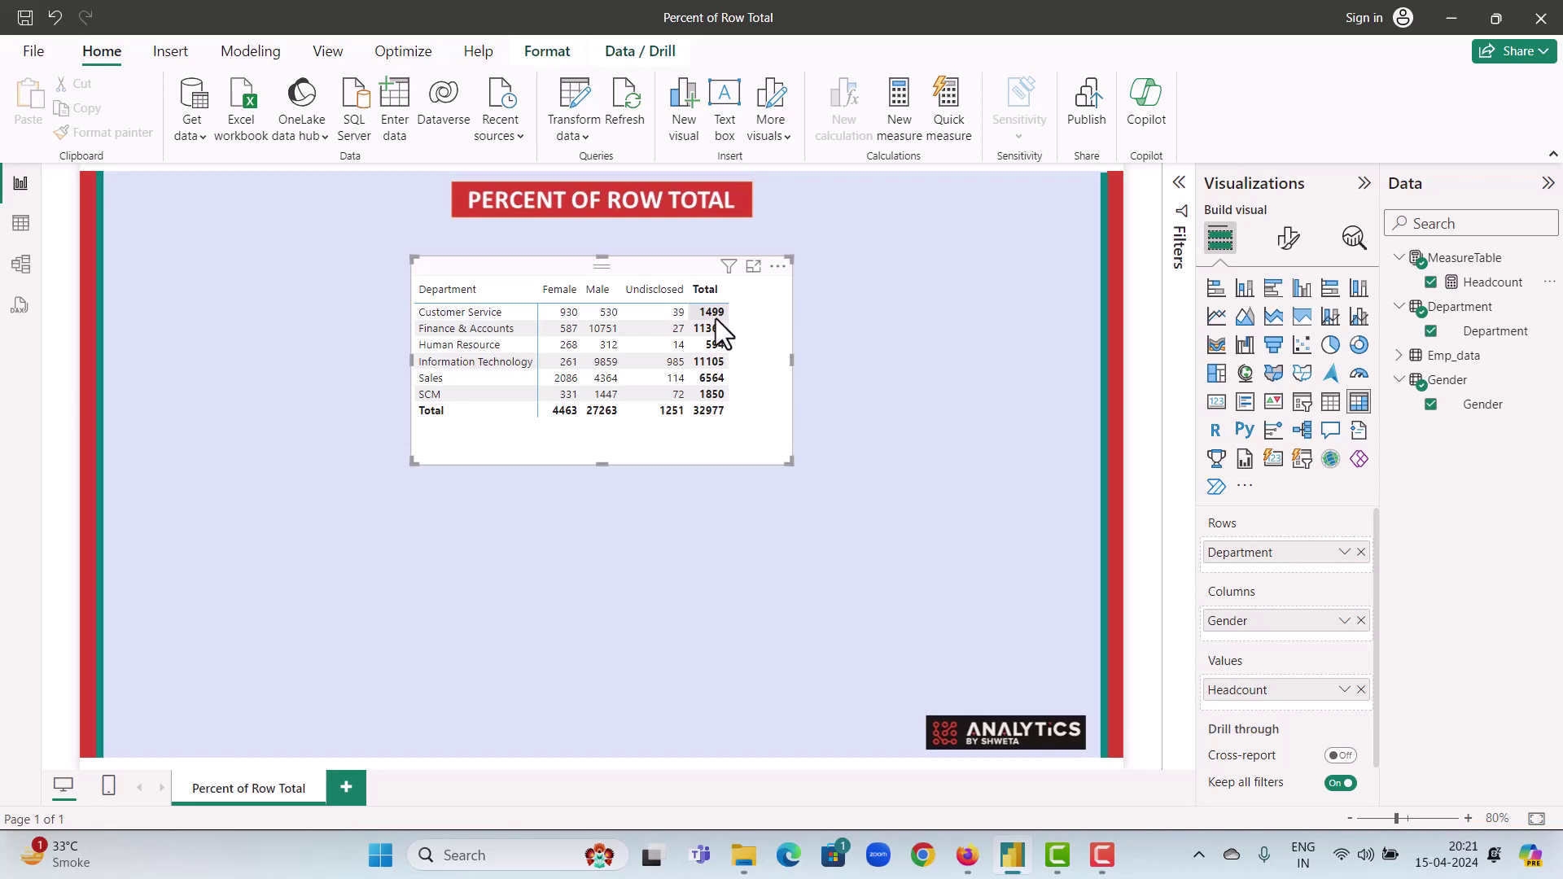
left_click(837, 329)
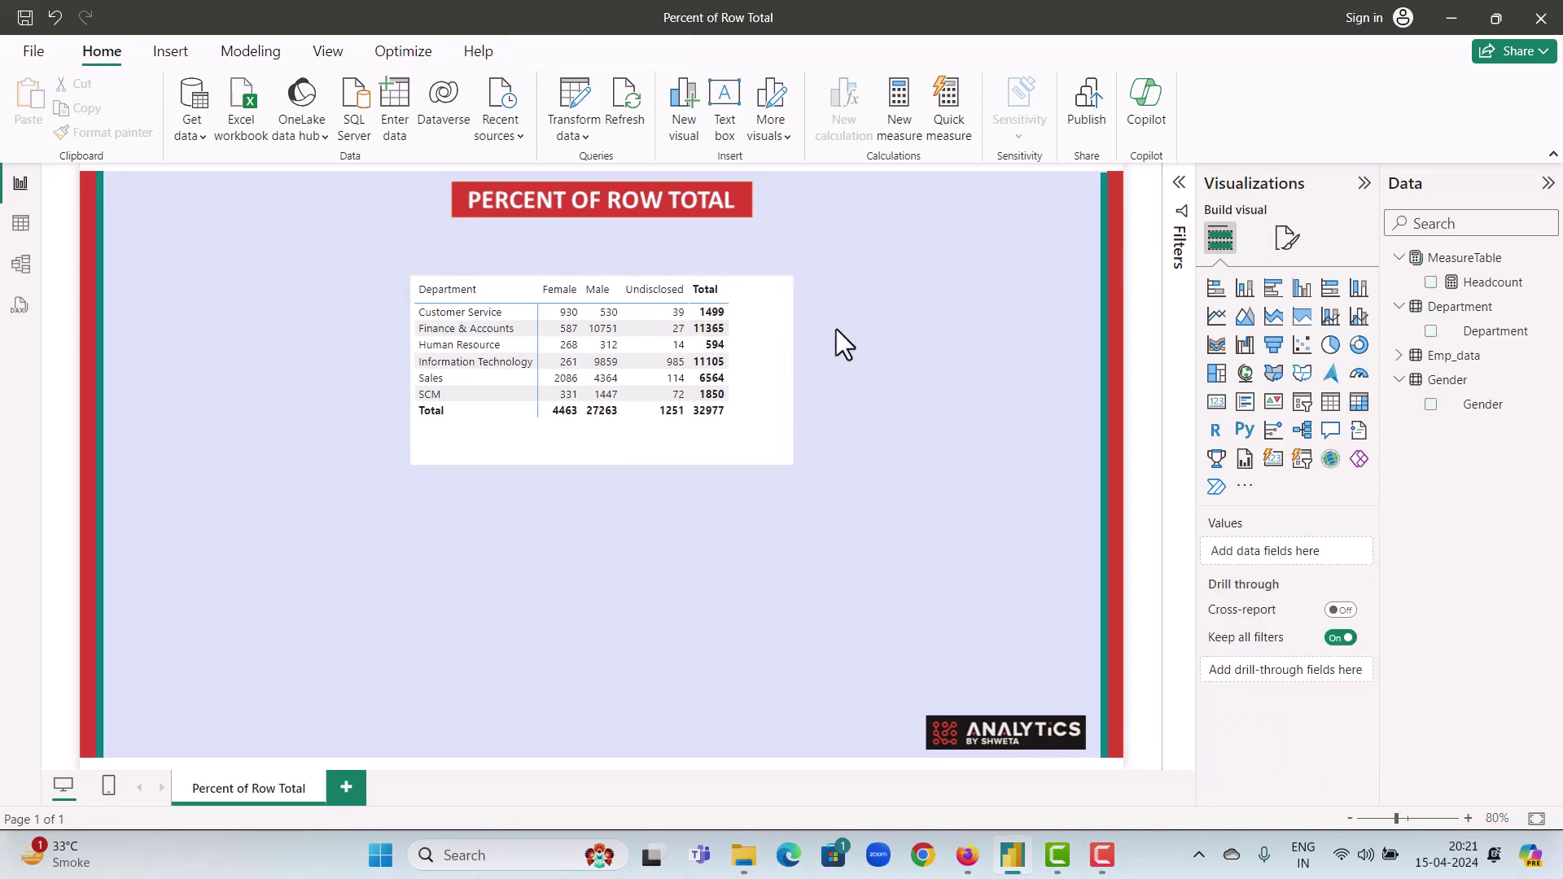
Step: Add MeasureTable measure Row Total = CALCULATE([Headcount],REMOVEFILTERS(Gender[Gender]))
right_click(1465, 259)
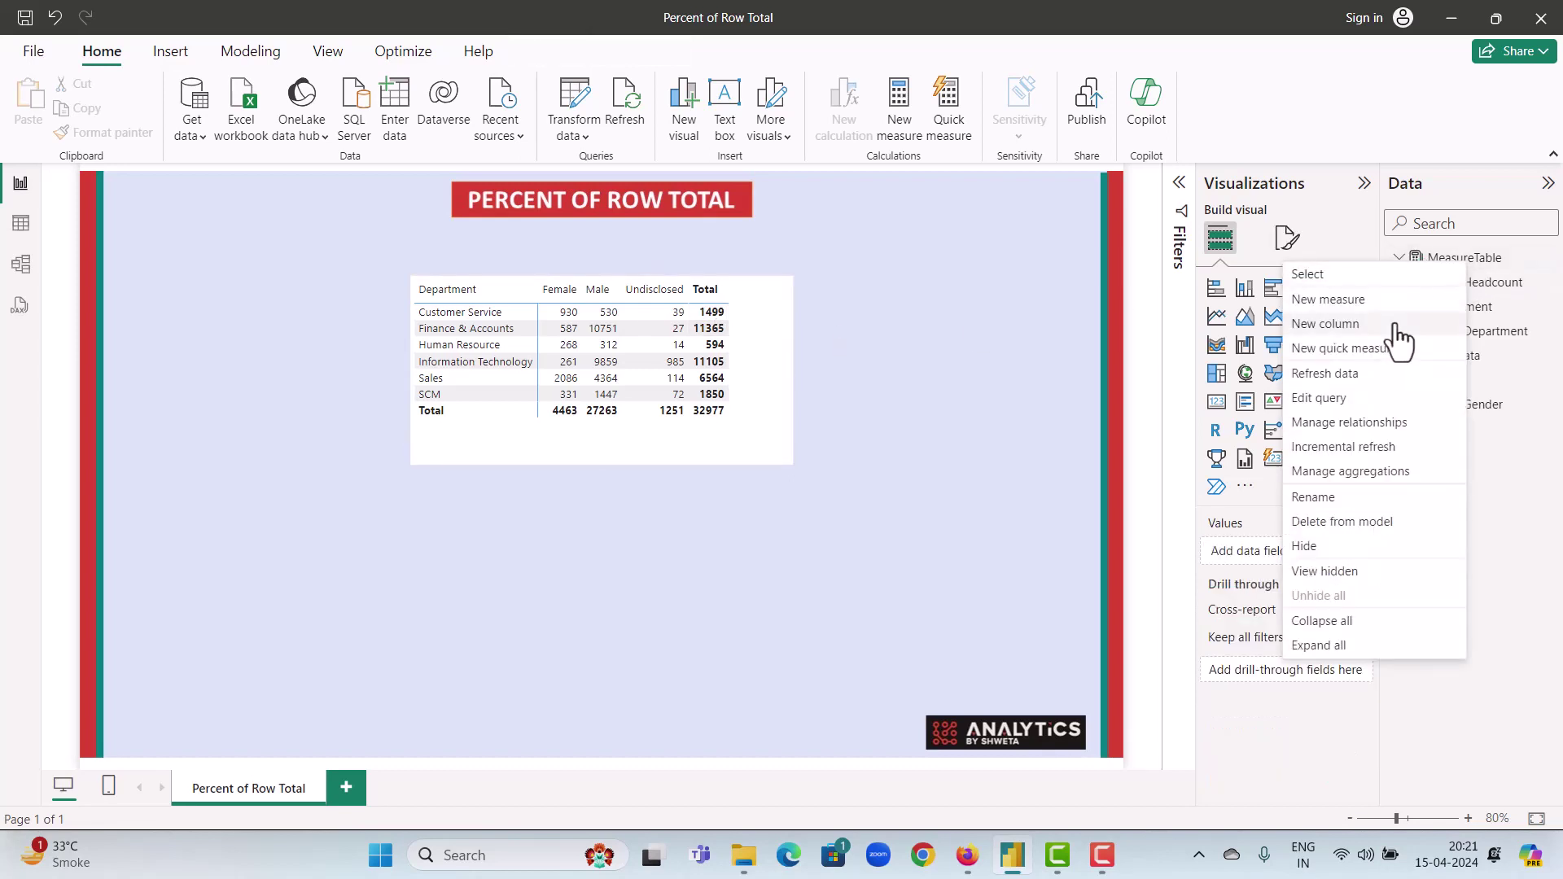
left_click(1389, 299)
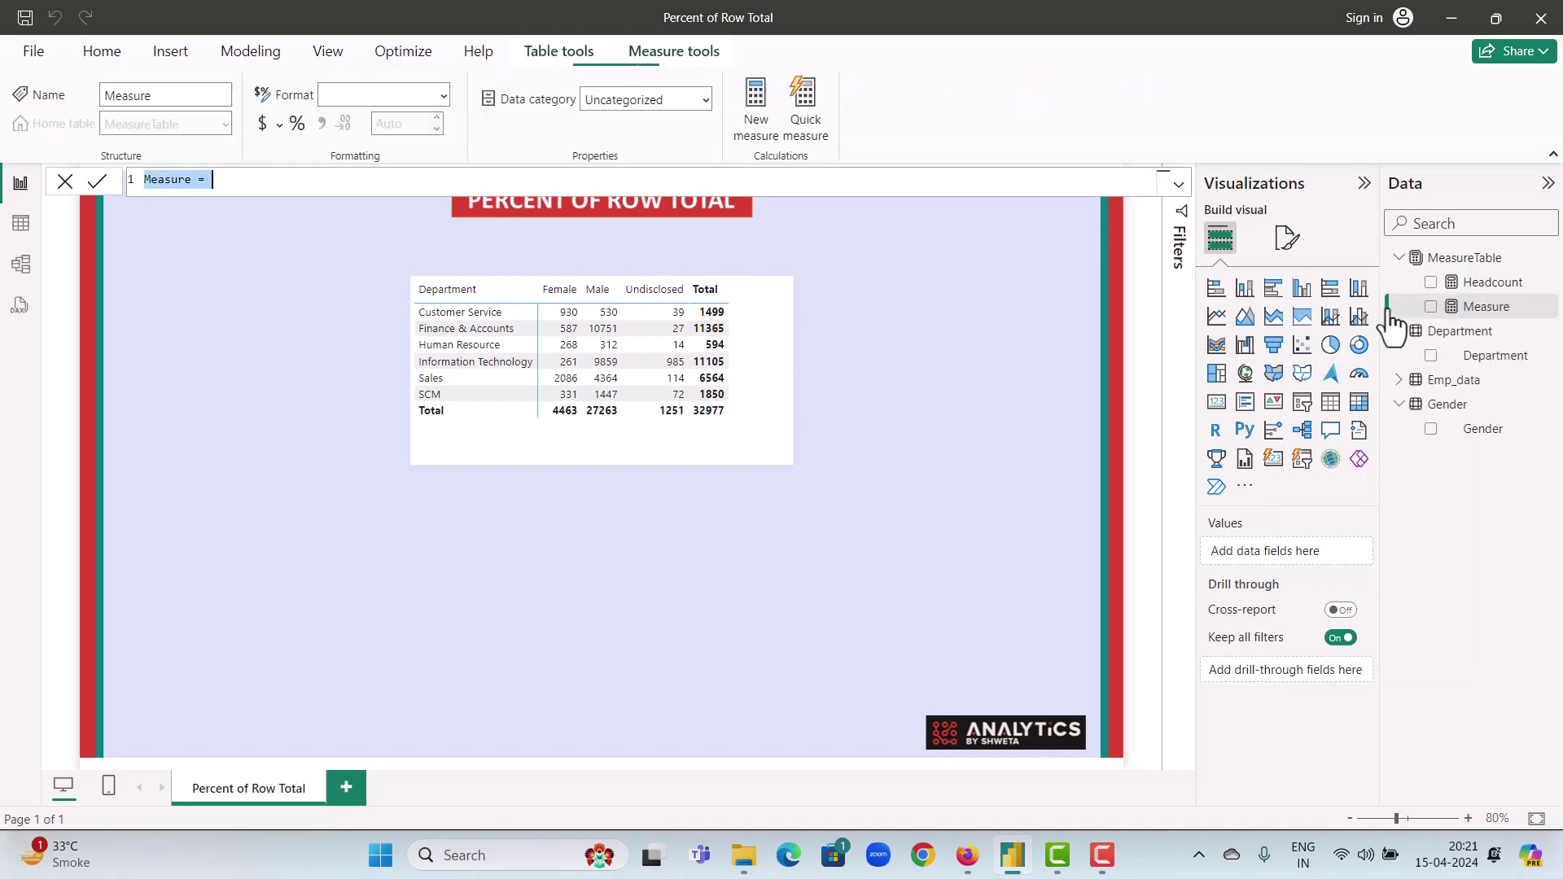
type("Ro")
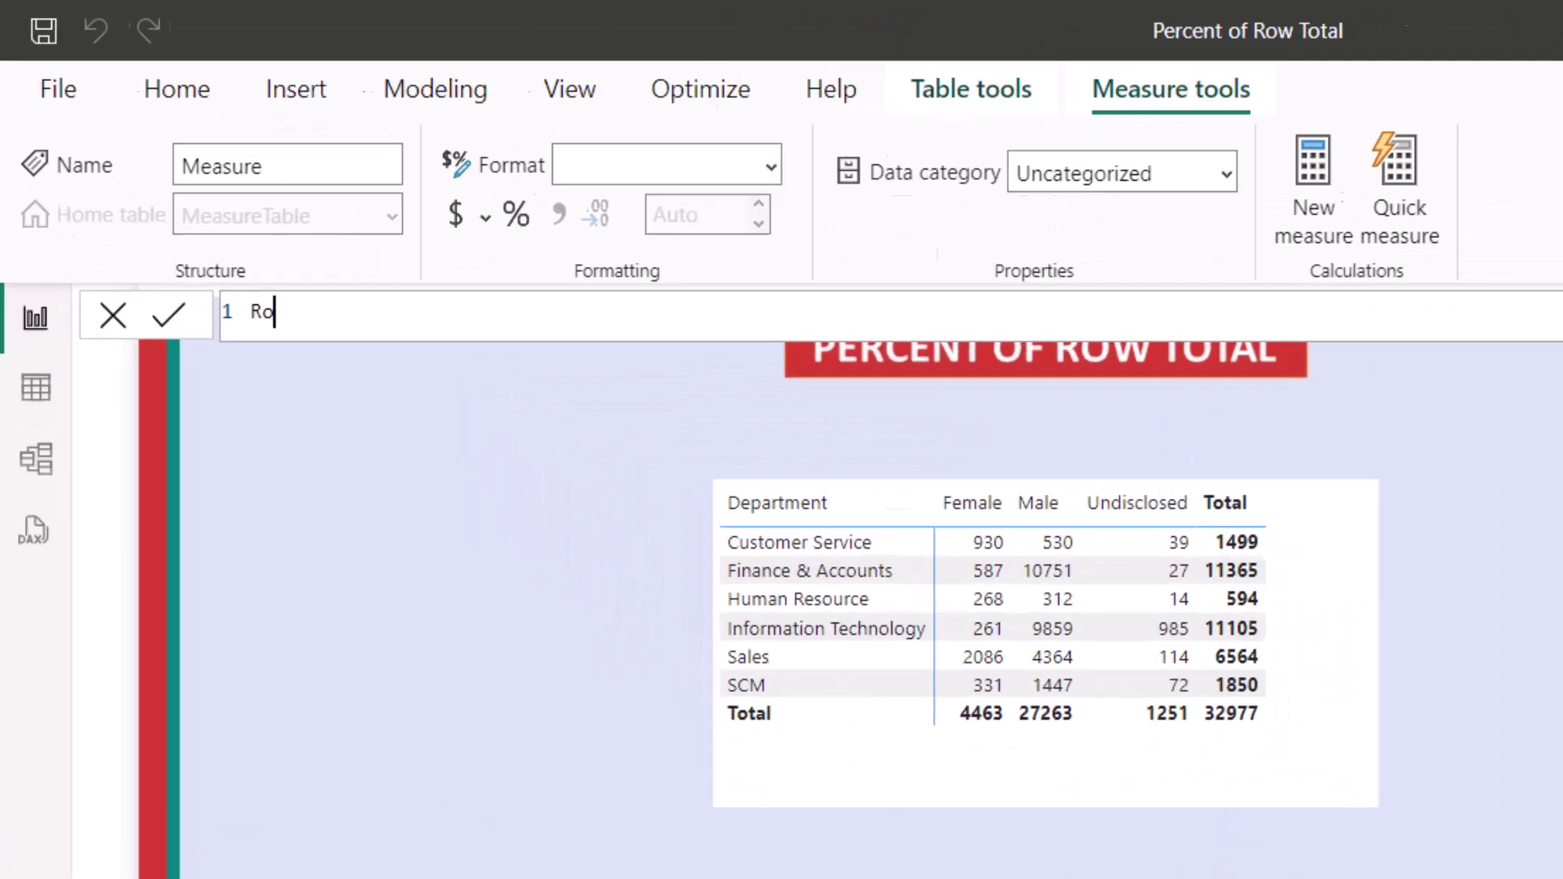
type("w Tota")
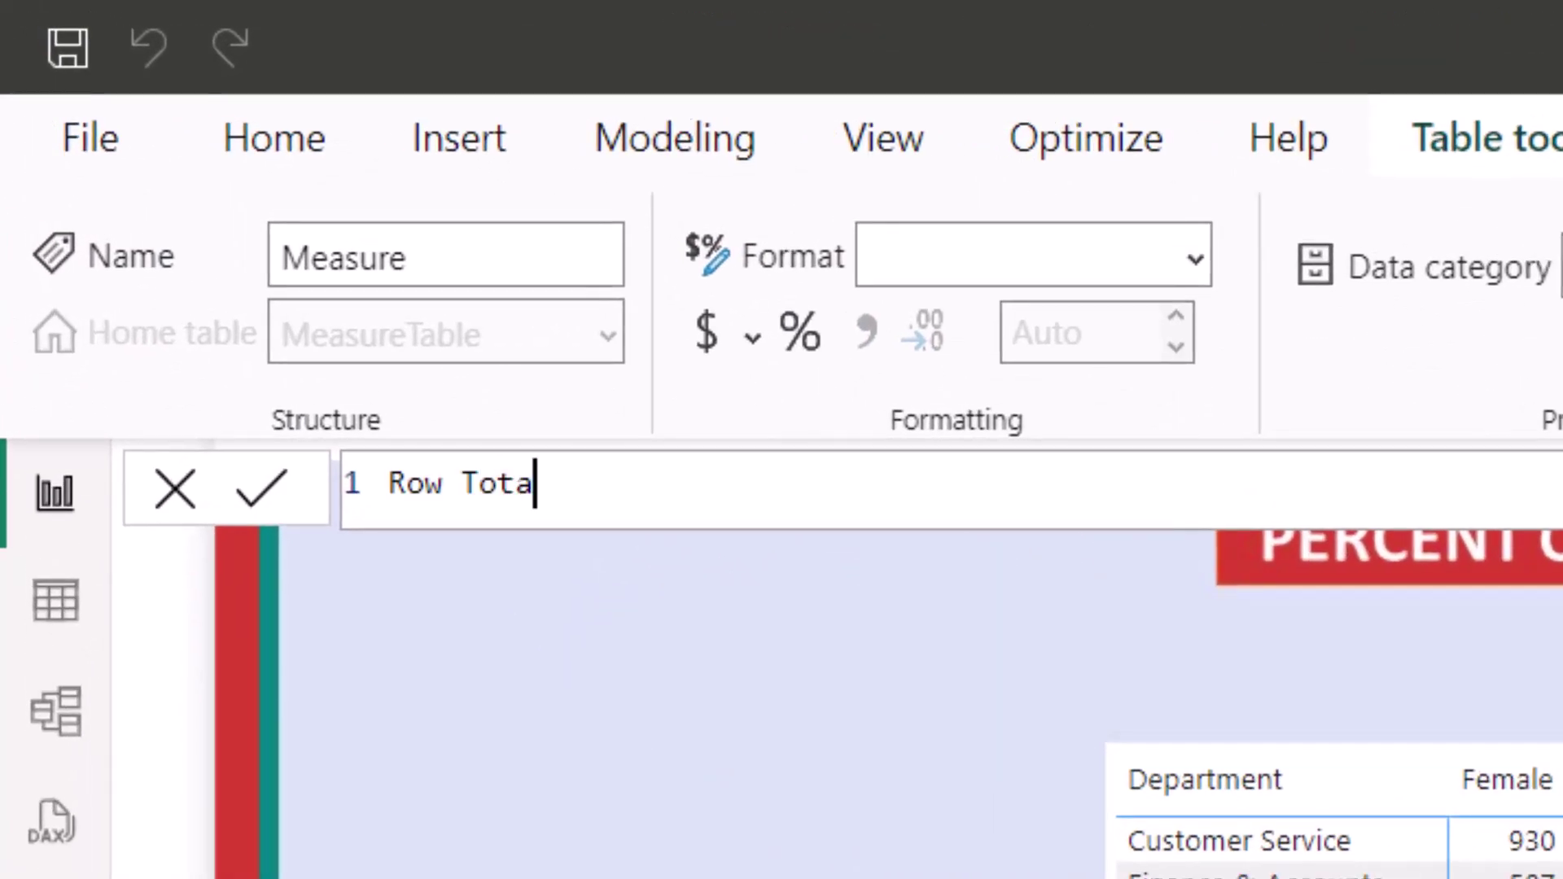
type("l = cal")
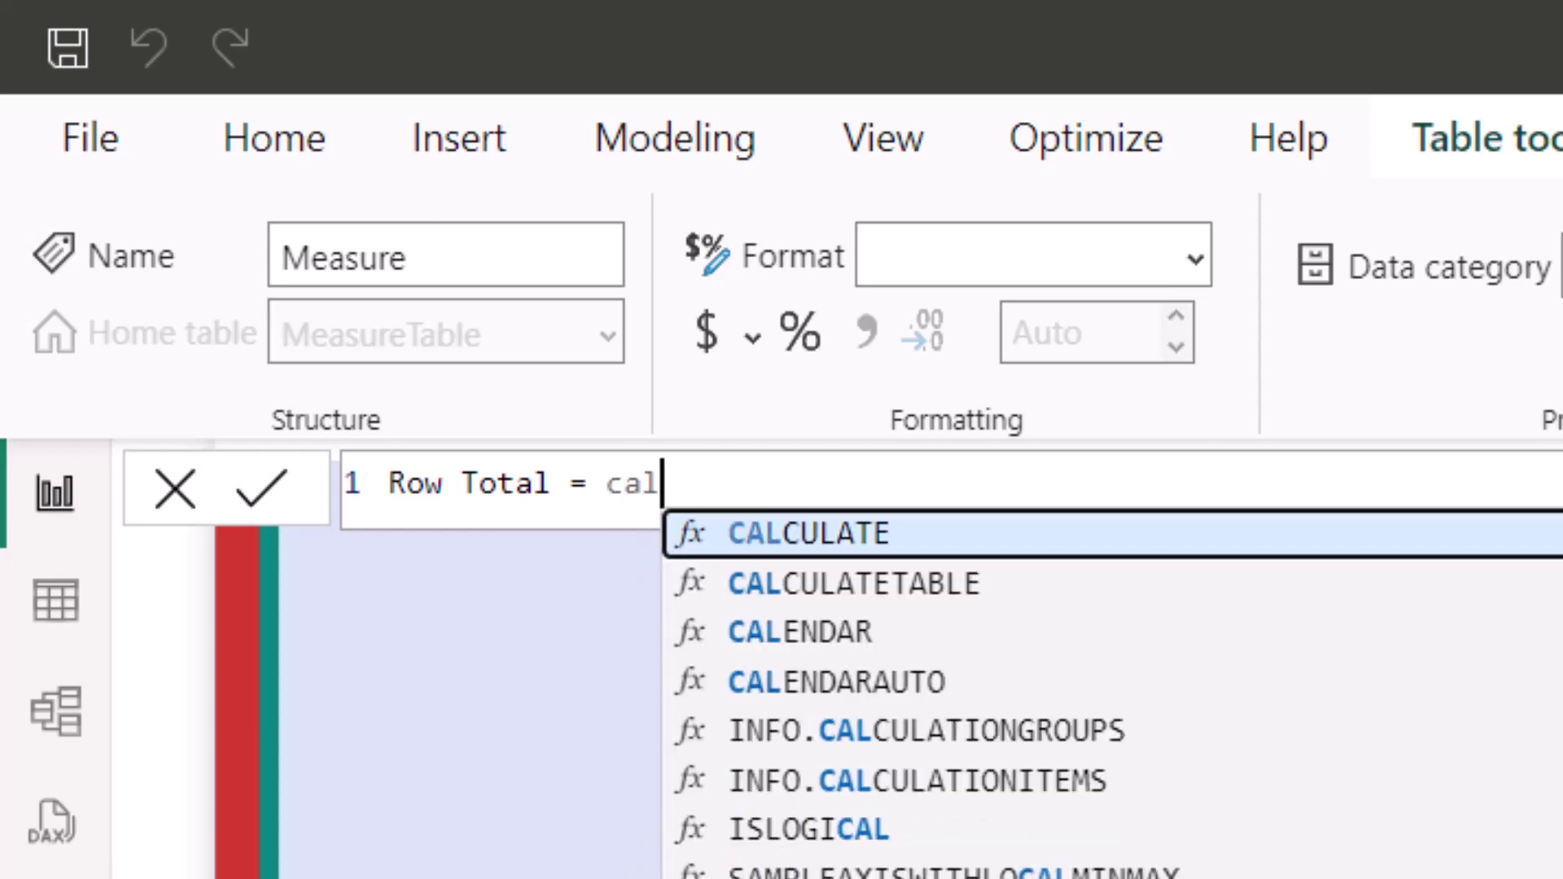
key("Tab")
type("[h")
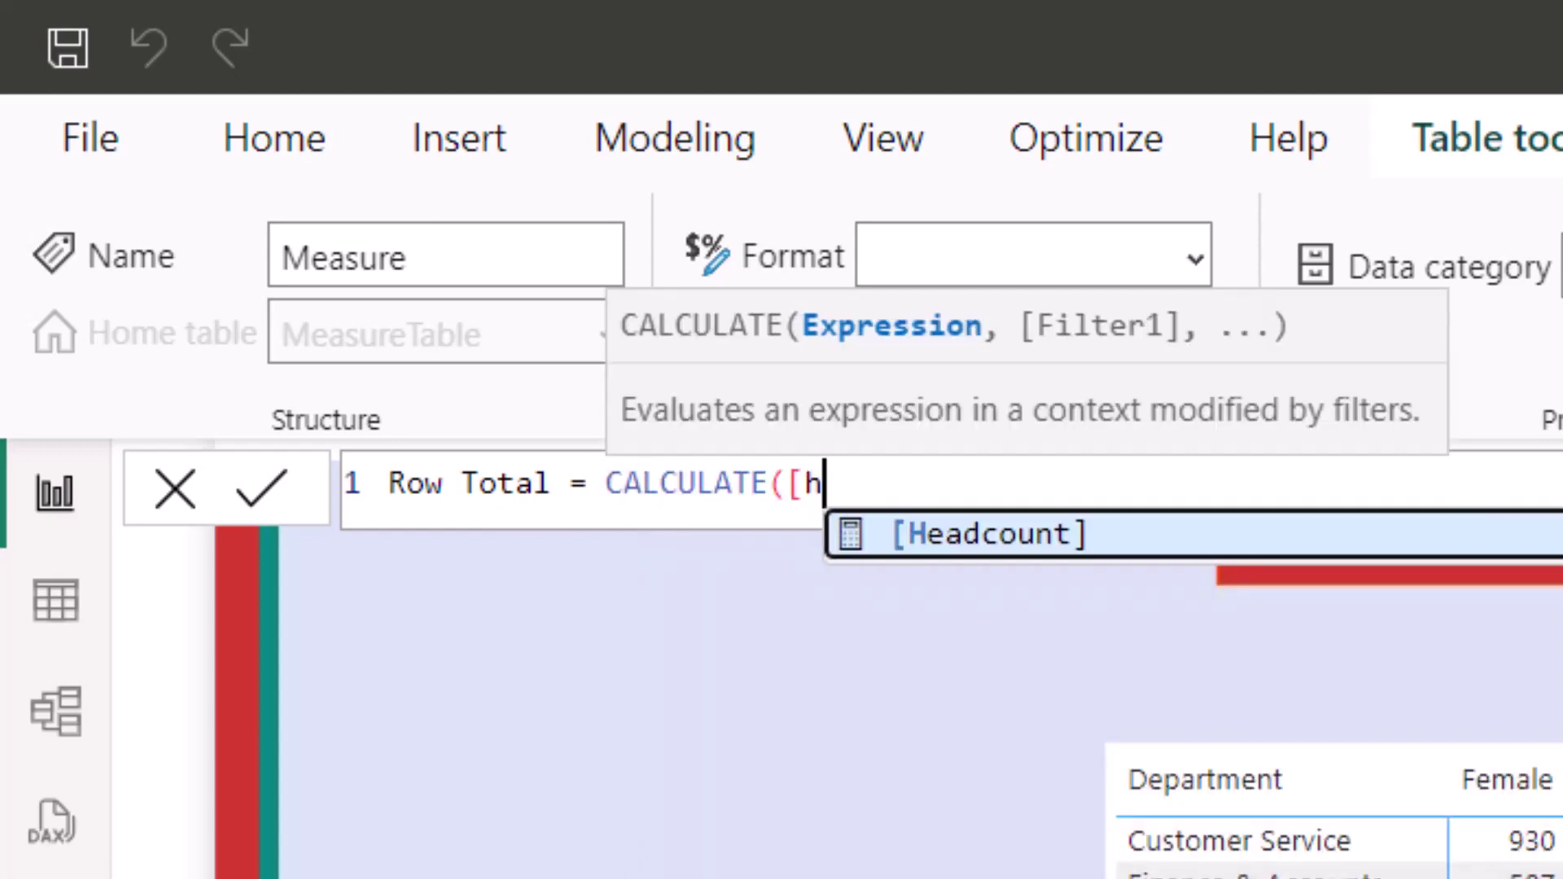
type("ea")
key("Tab")
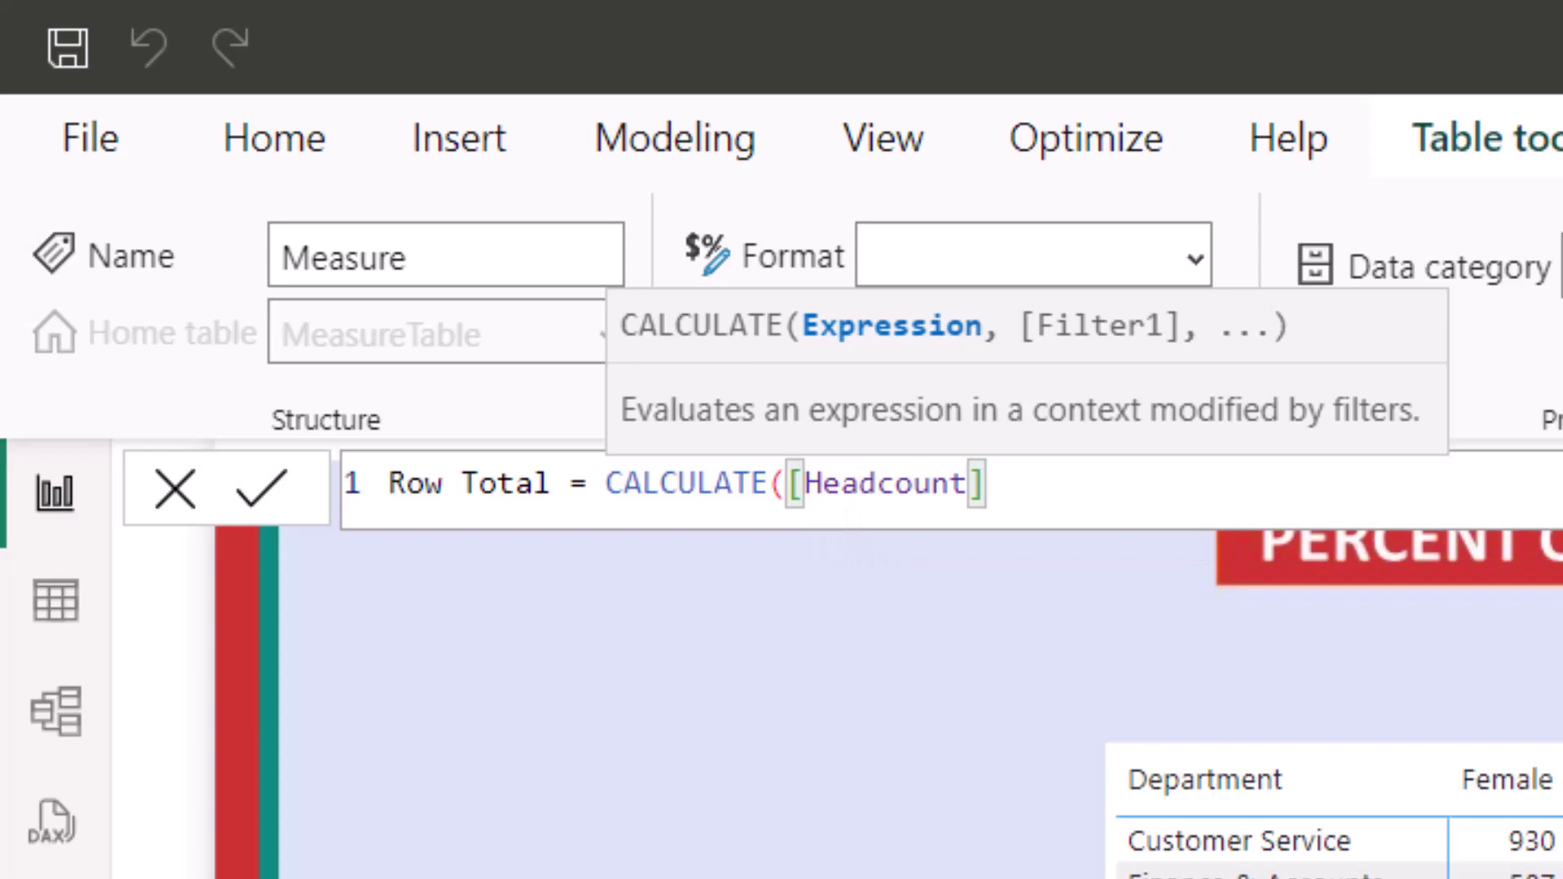
type(",")
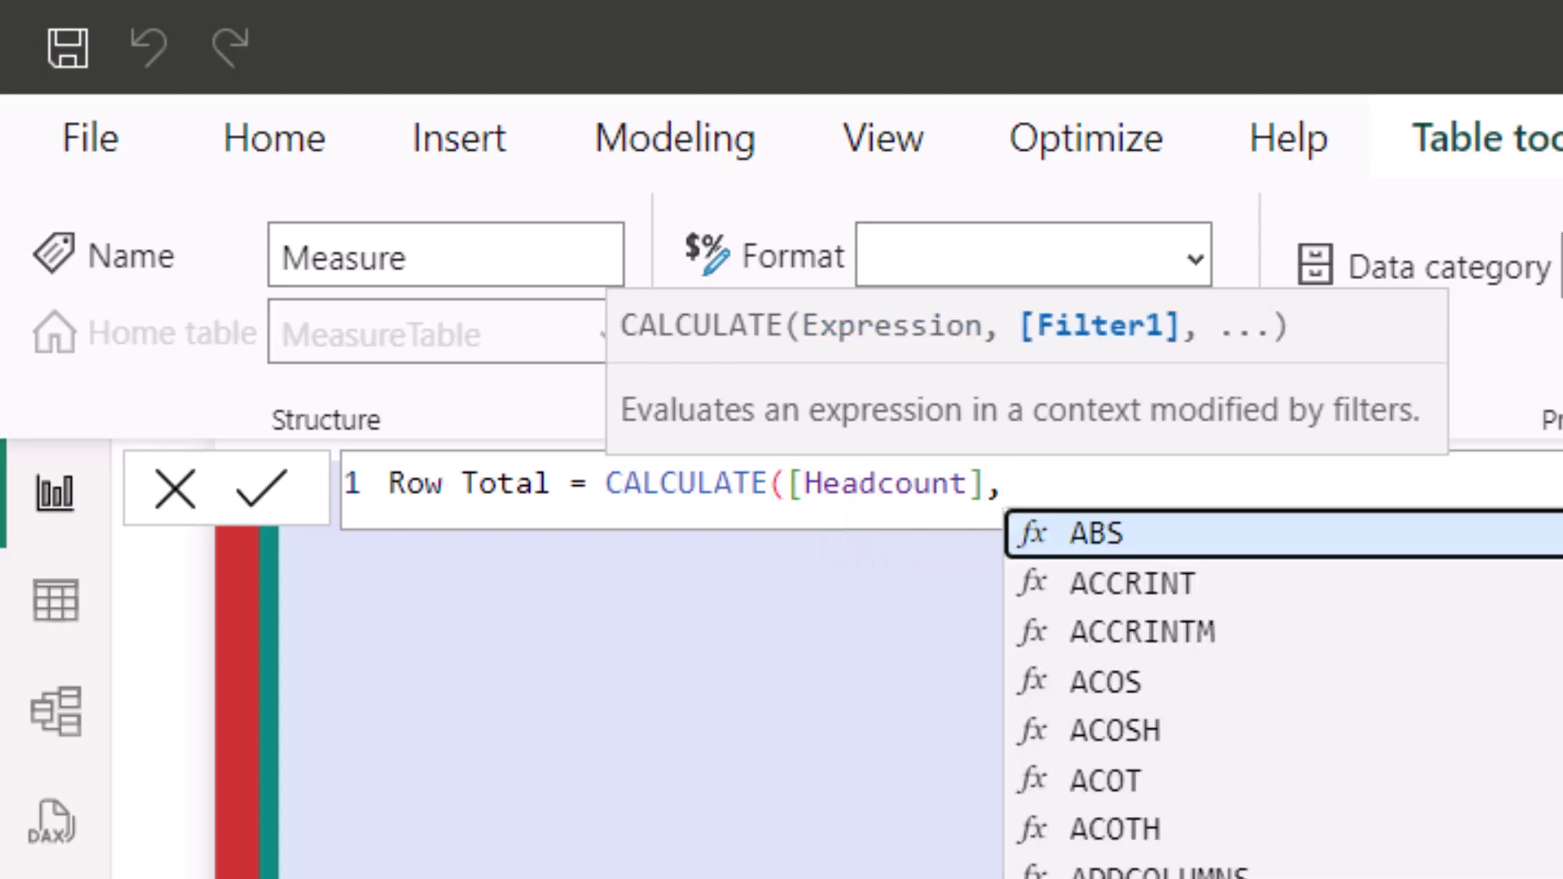
type("re")
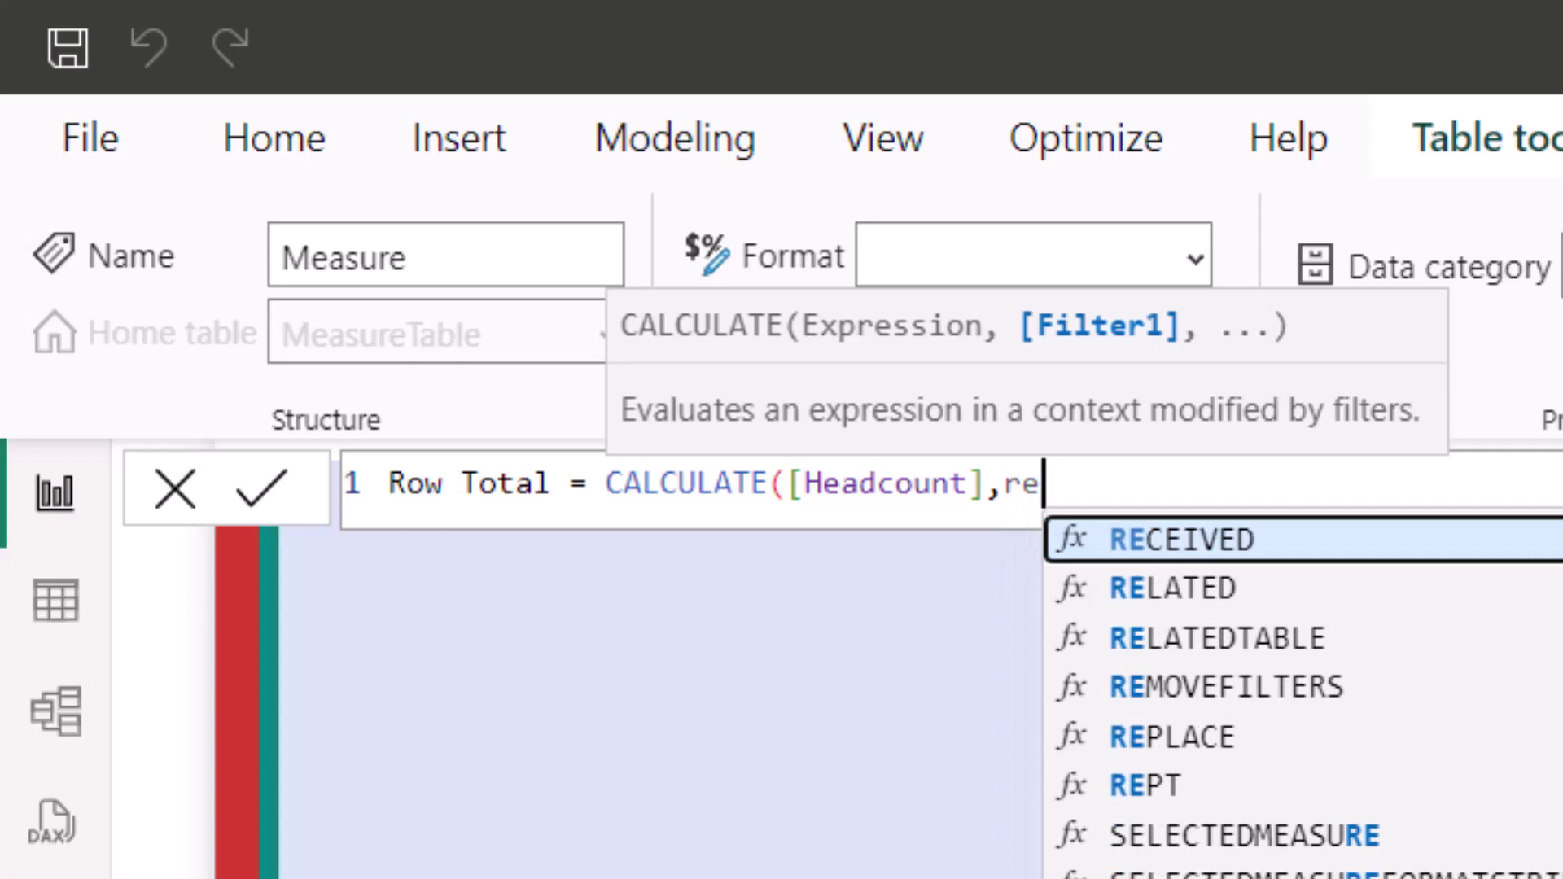
type("mo")
key("Tab")
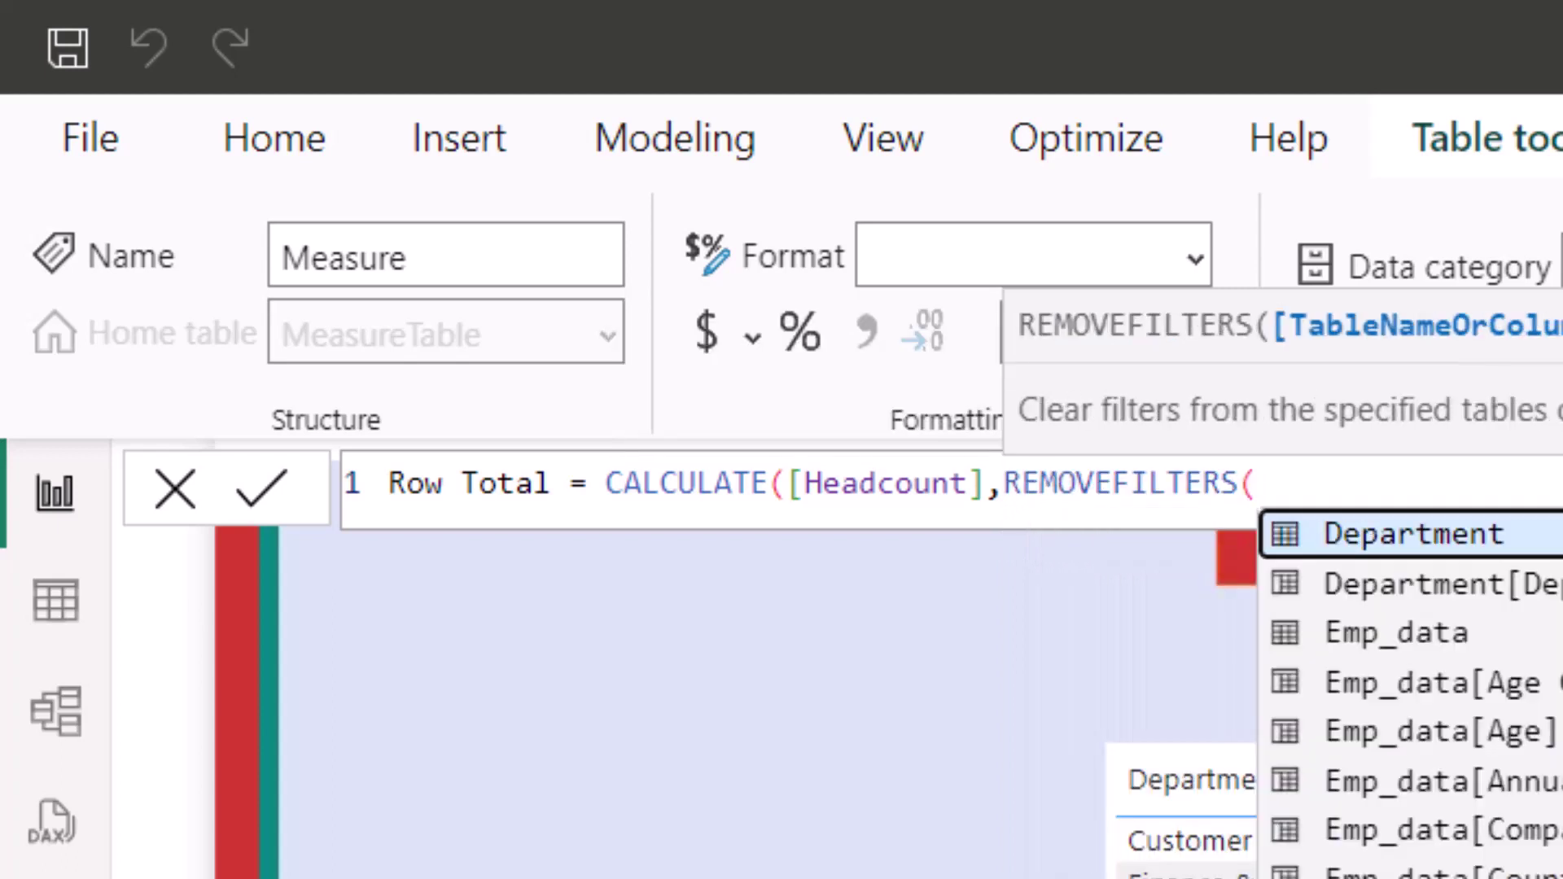
type("g")
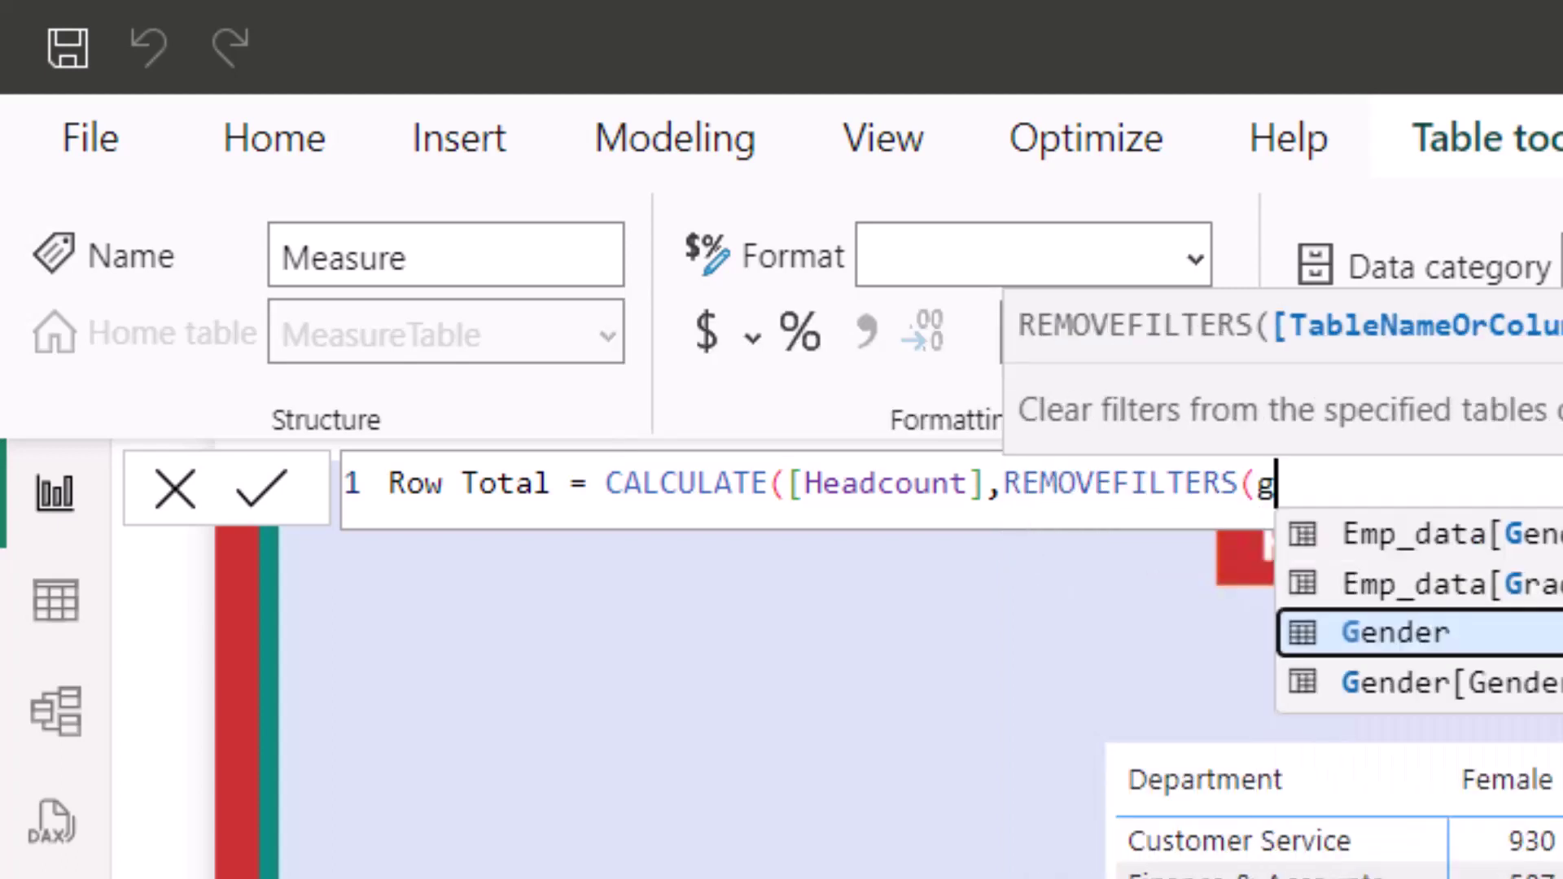
type("en")
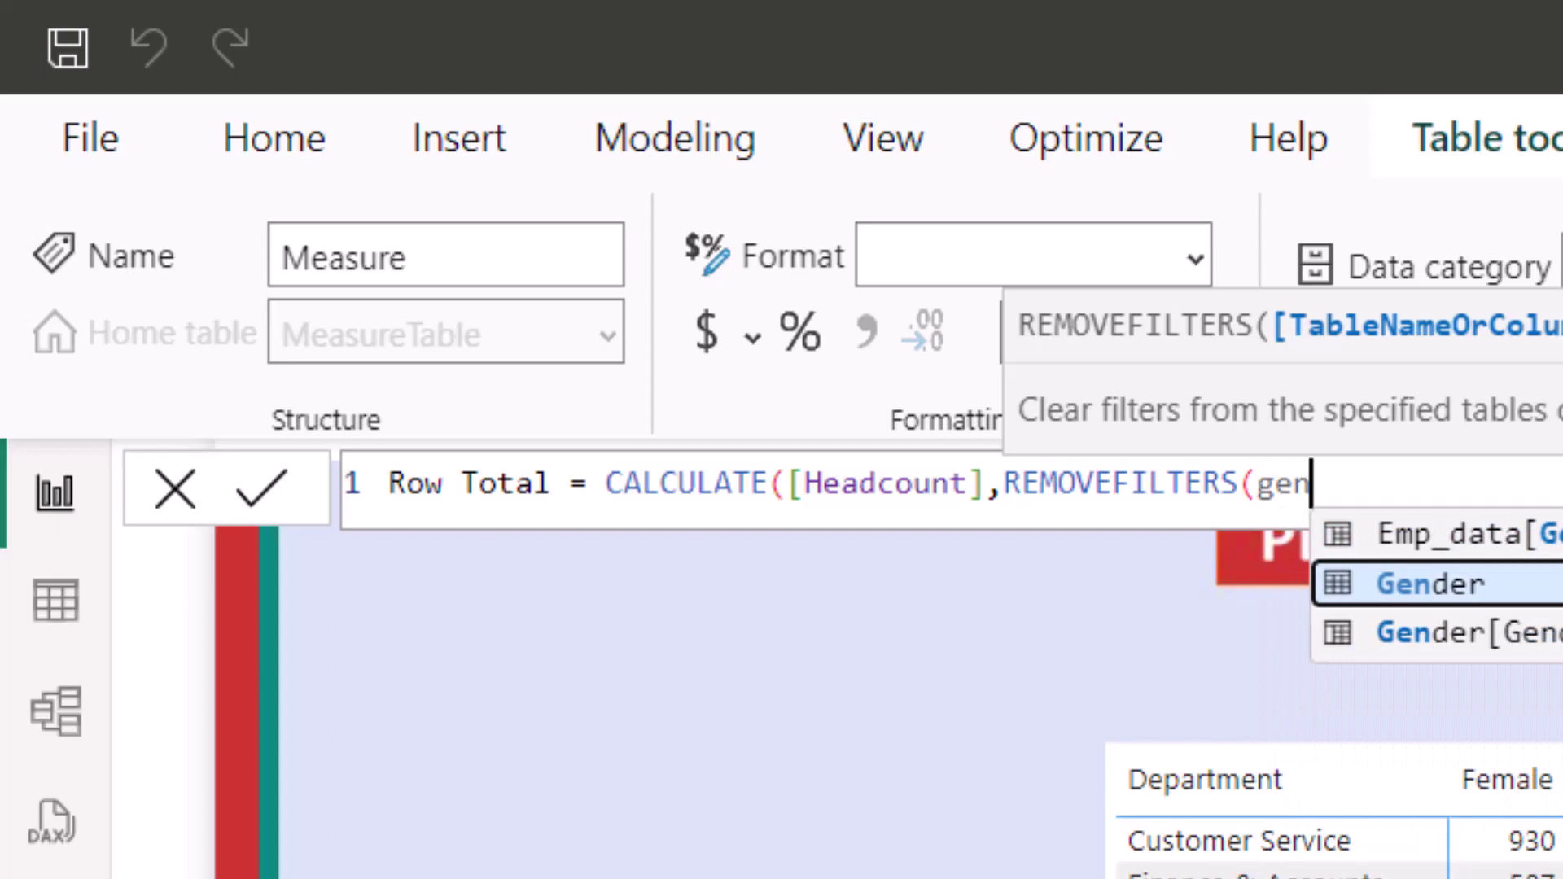
key("Down")
key("Tab")
type(")")
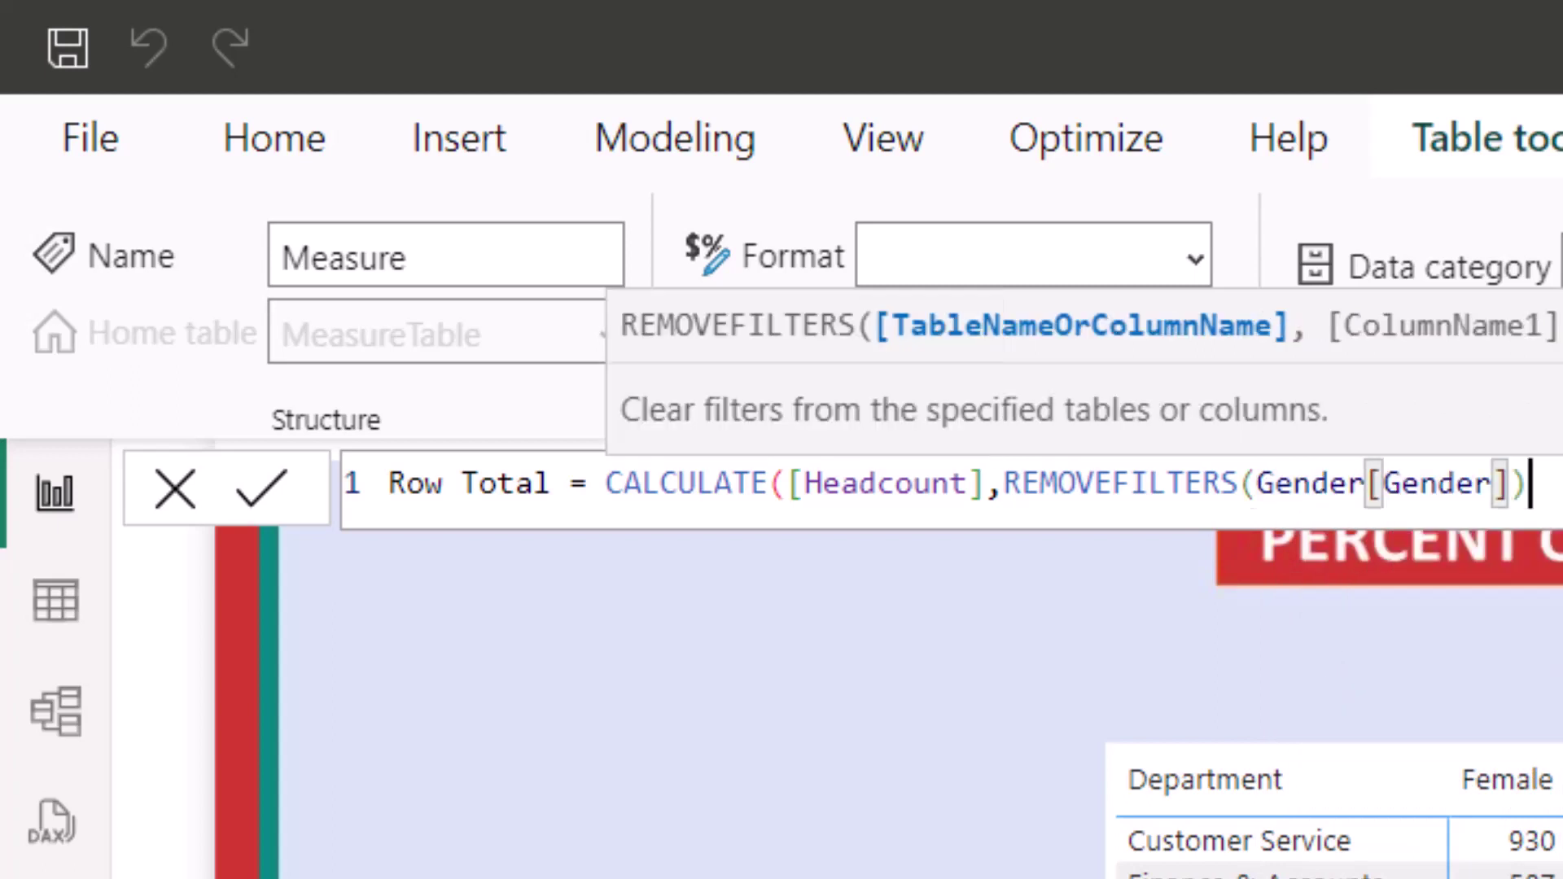
type(")")
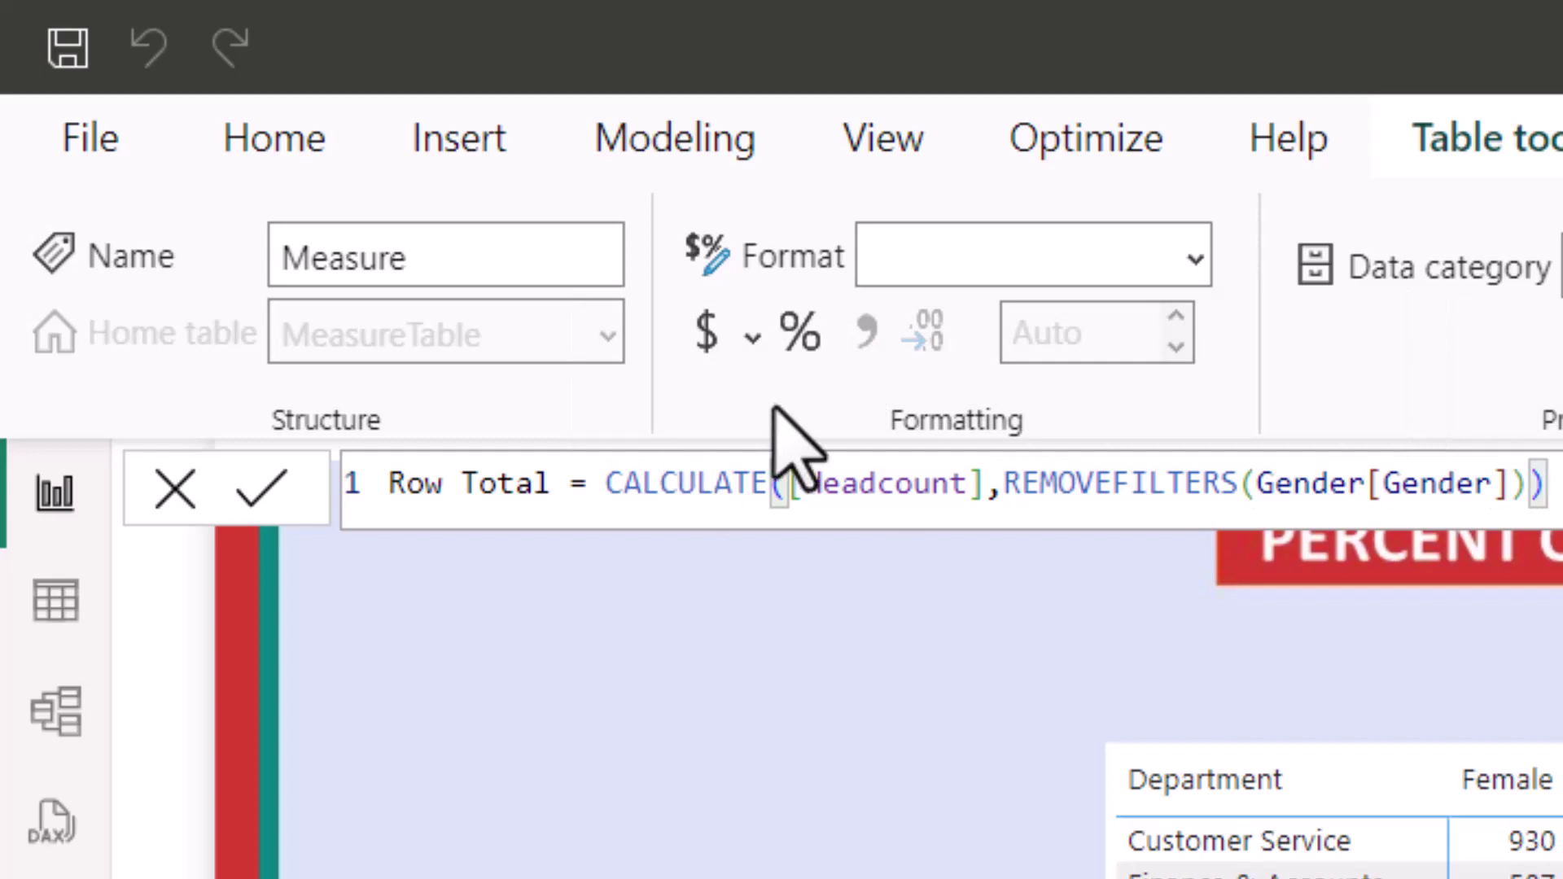
left_click(254, 515)
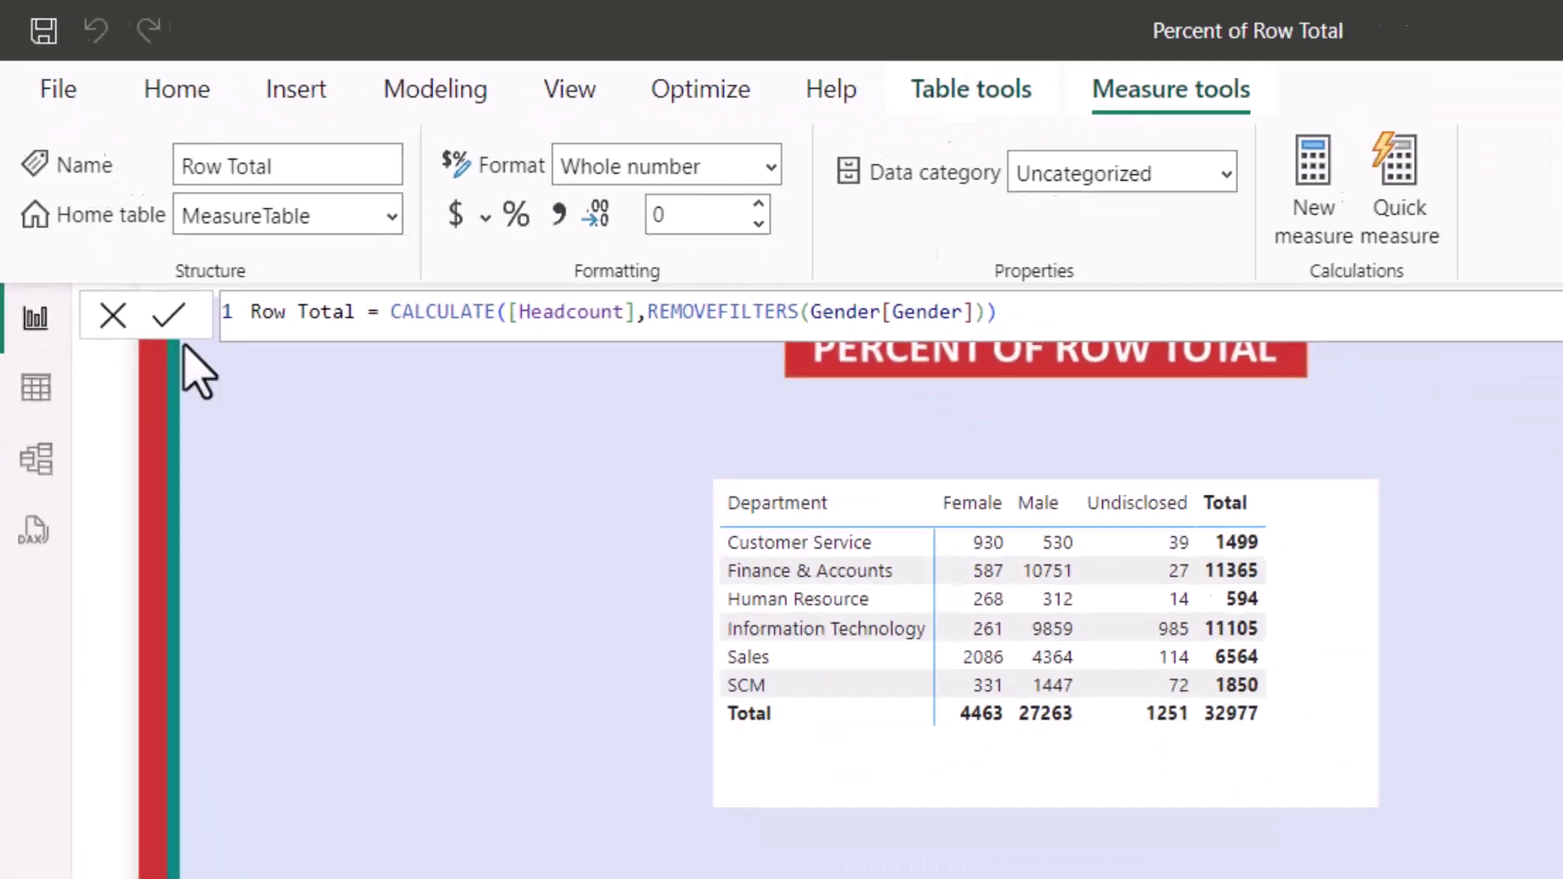
Step: Move the Headcount matrix left and duplicate it, replacing Headcount with Row Total in the copy
left_click(1342, 737)
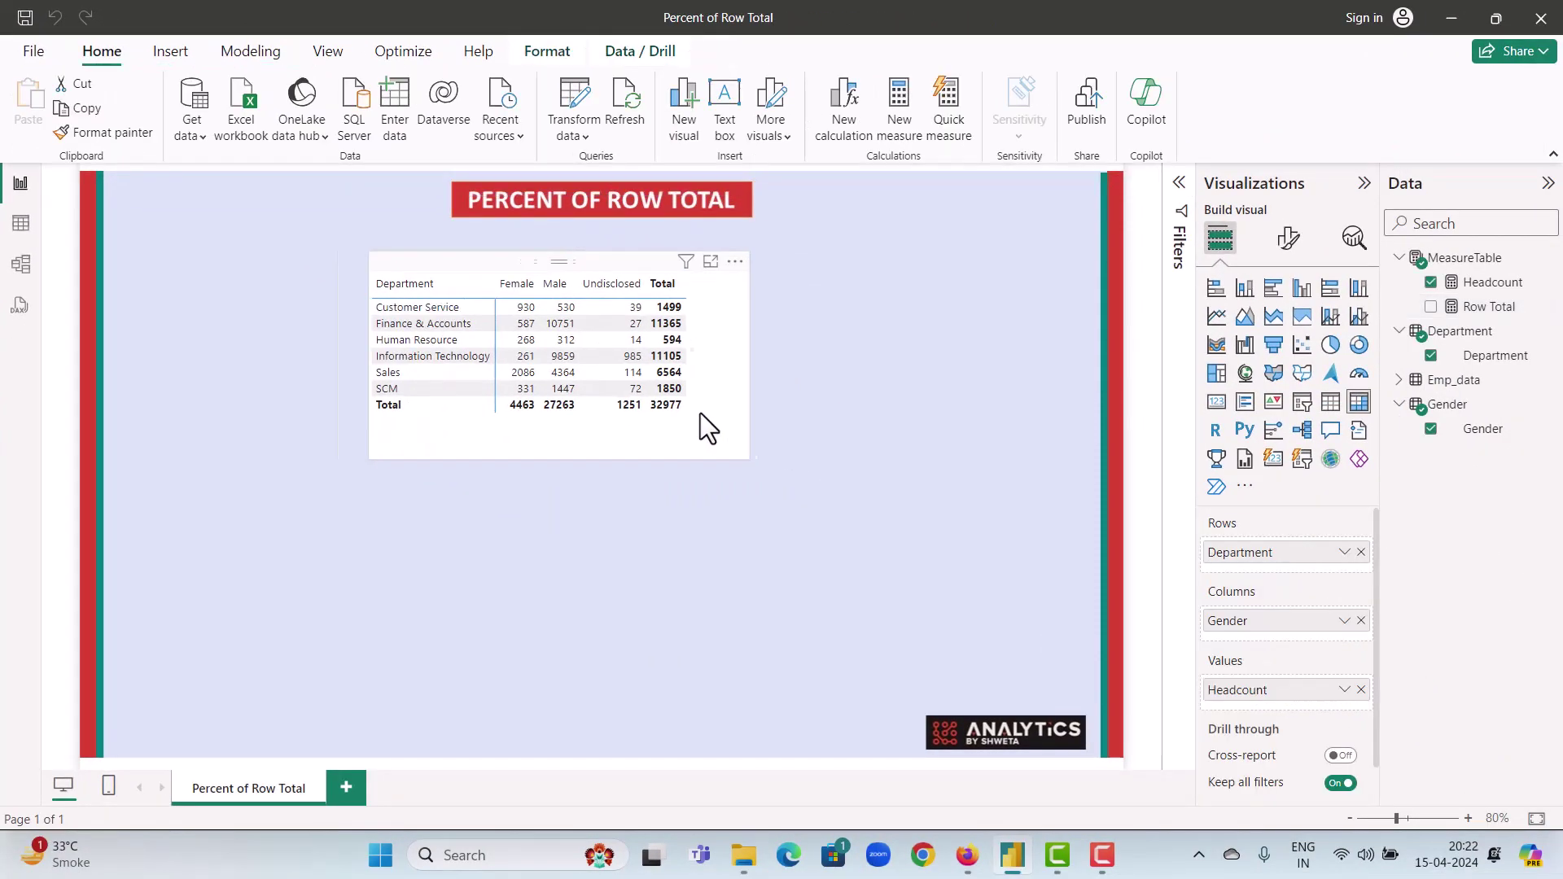
left_click_drag(700, 413, 496, 409)
key("ctrl+c")
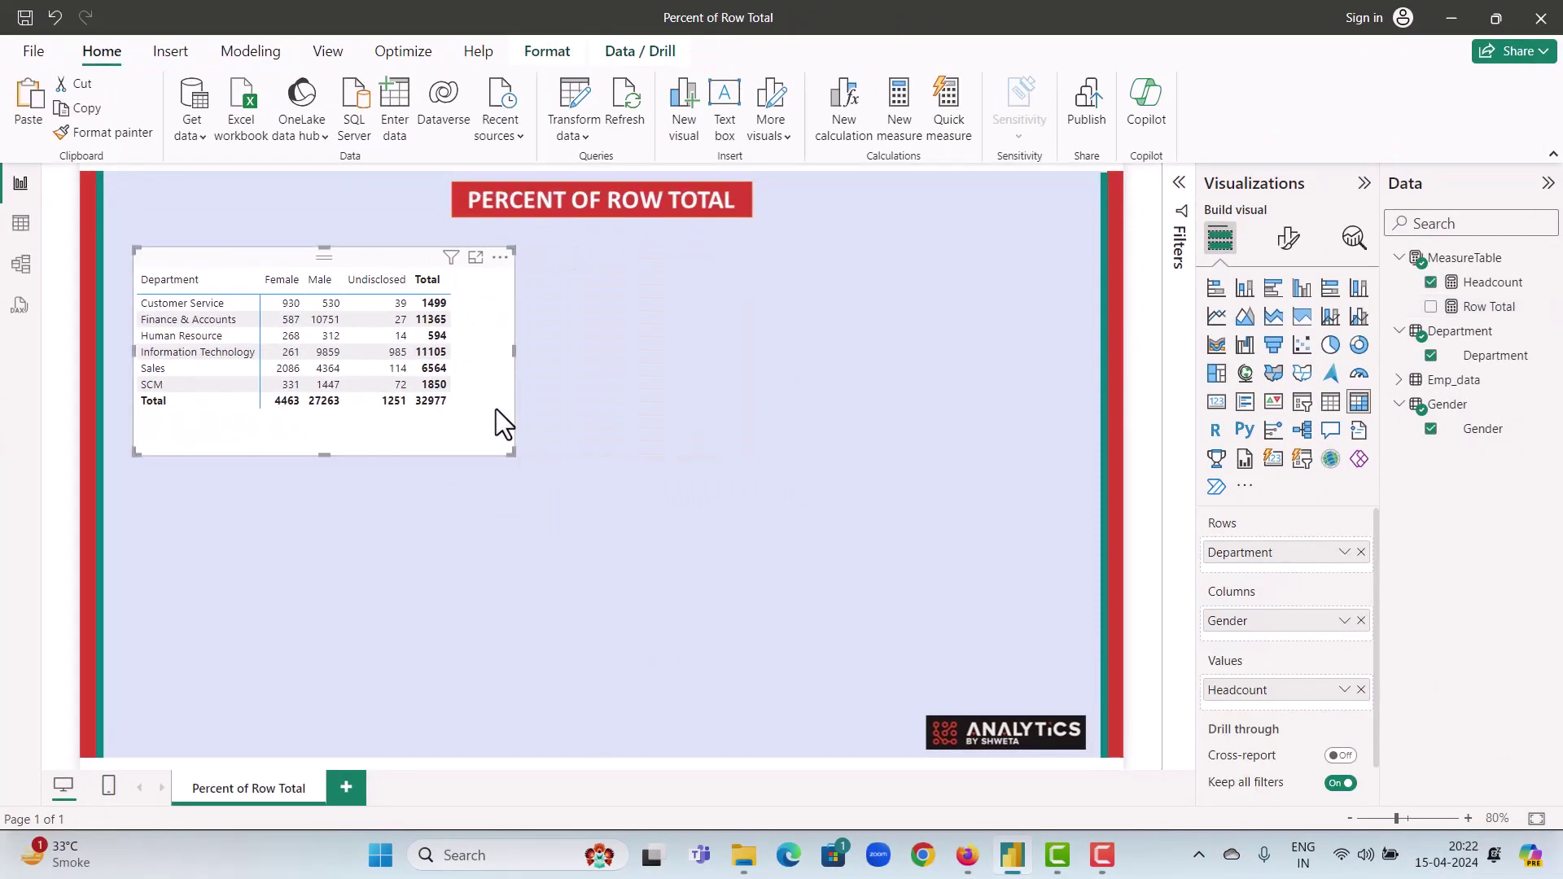
key("ctrl+v")
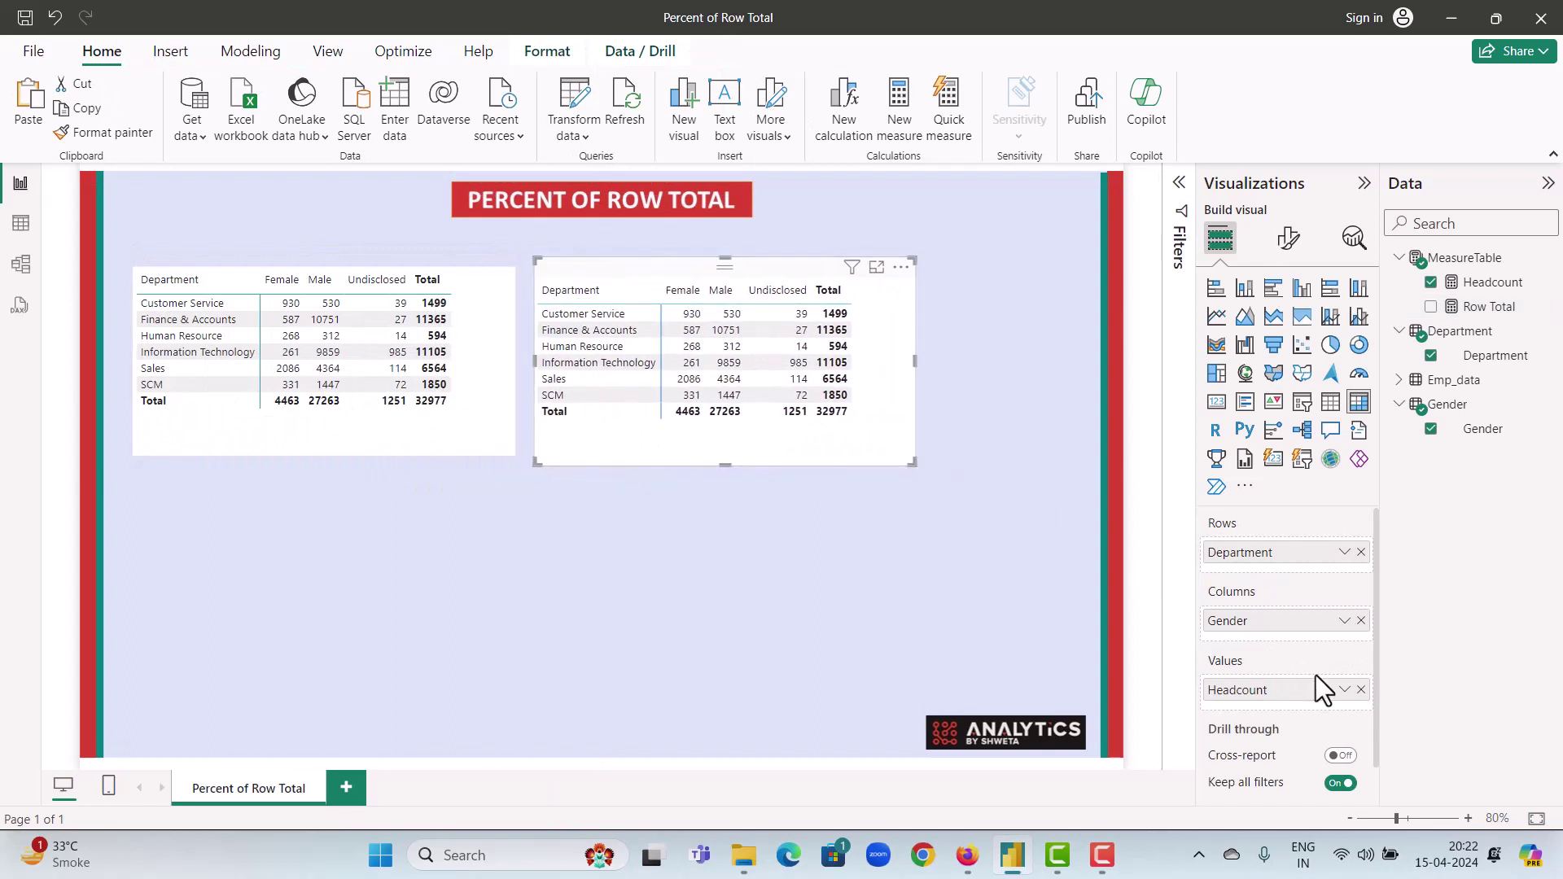
left_click(1361, 690)
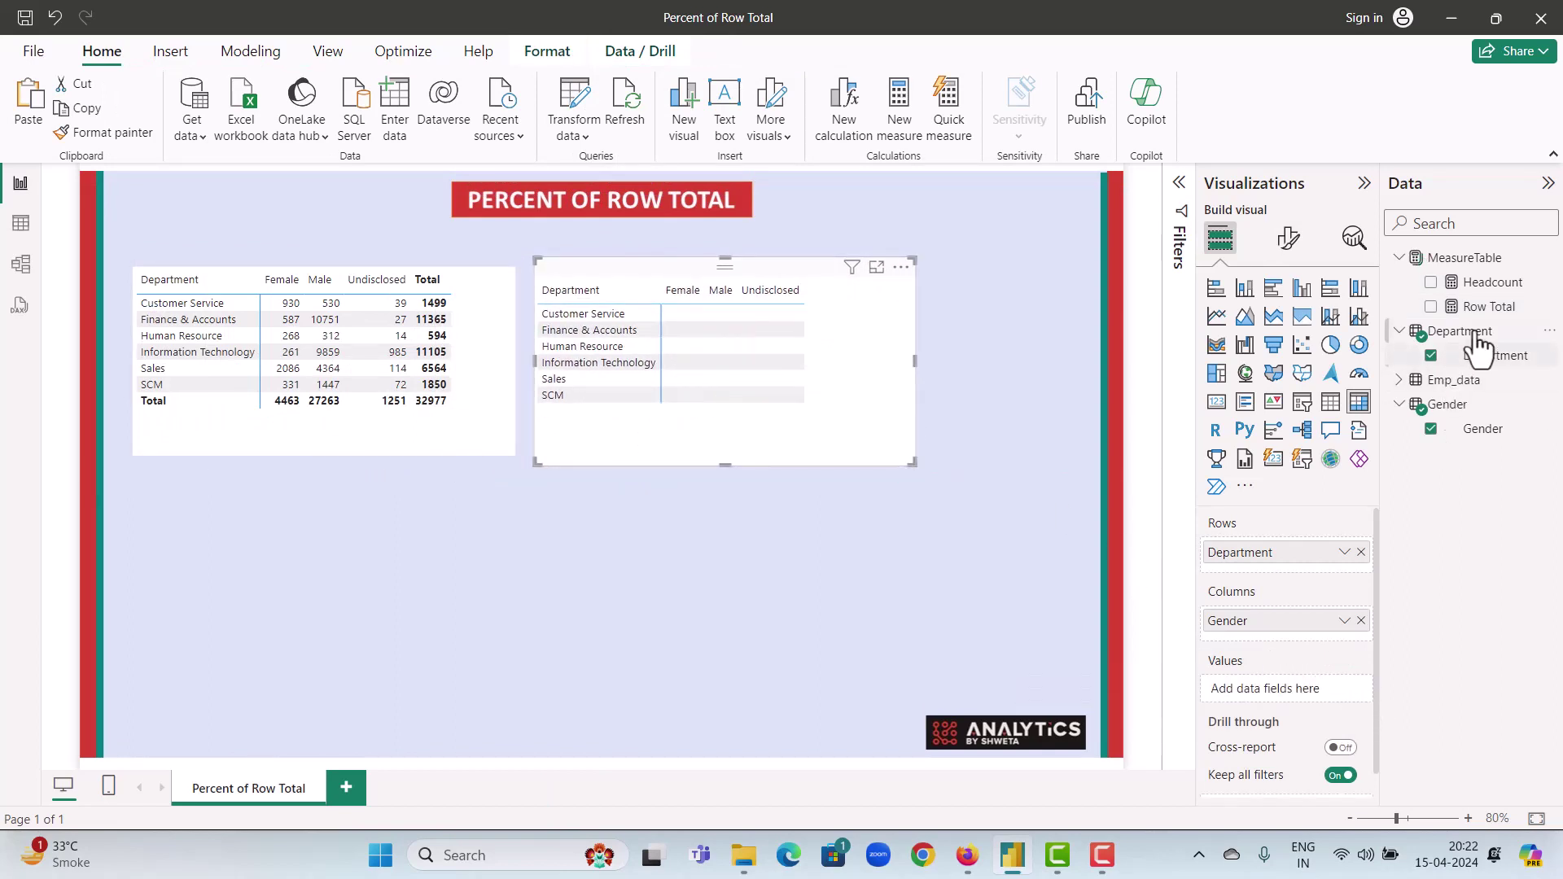
left_click_drag(1475, 308, 1293, 697)
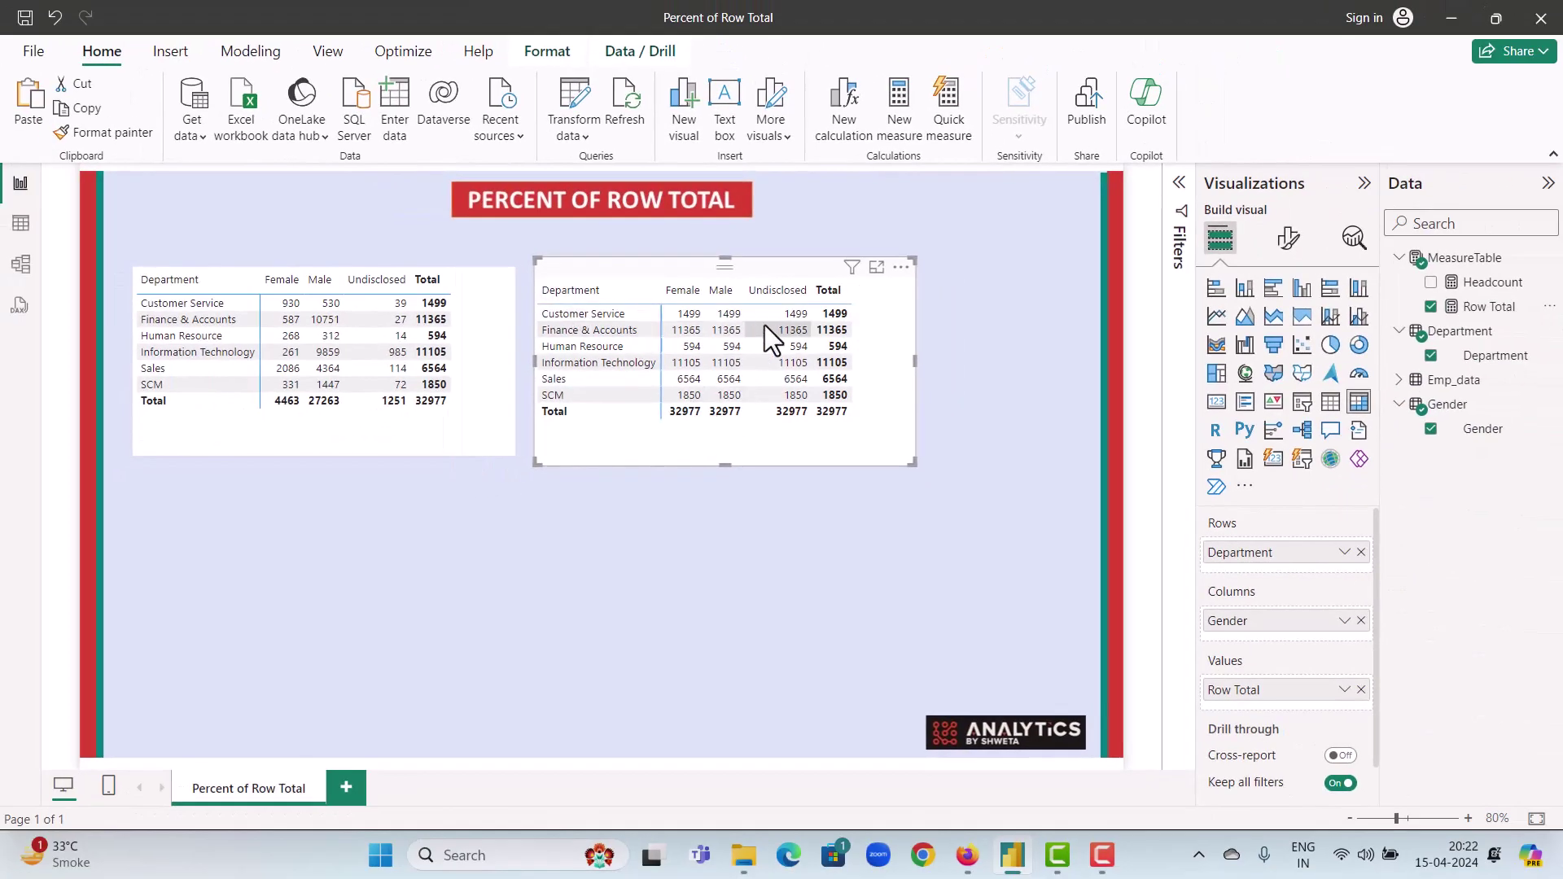
Step: Create the MeasureTable measure Percent of Row Total = DIVIDE([Headcount],[Row Total])
left_click(936, 316)
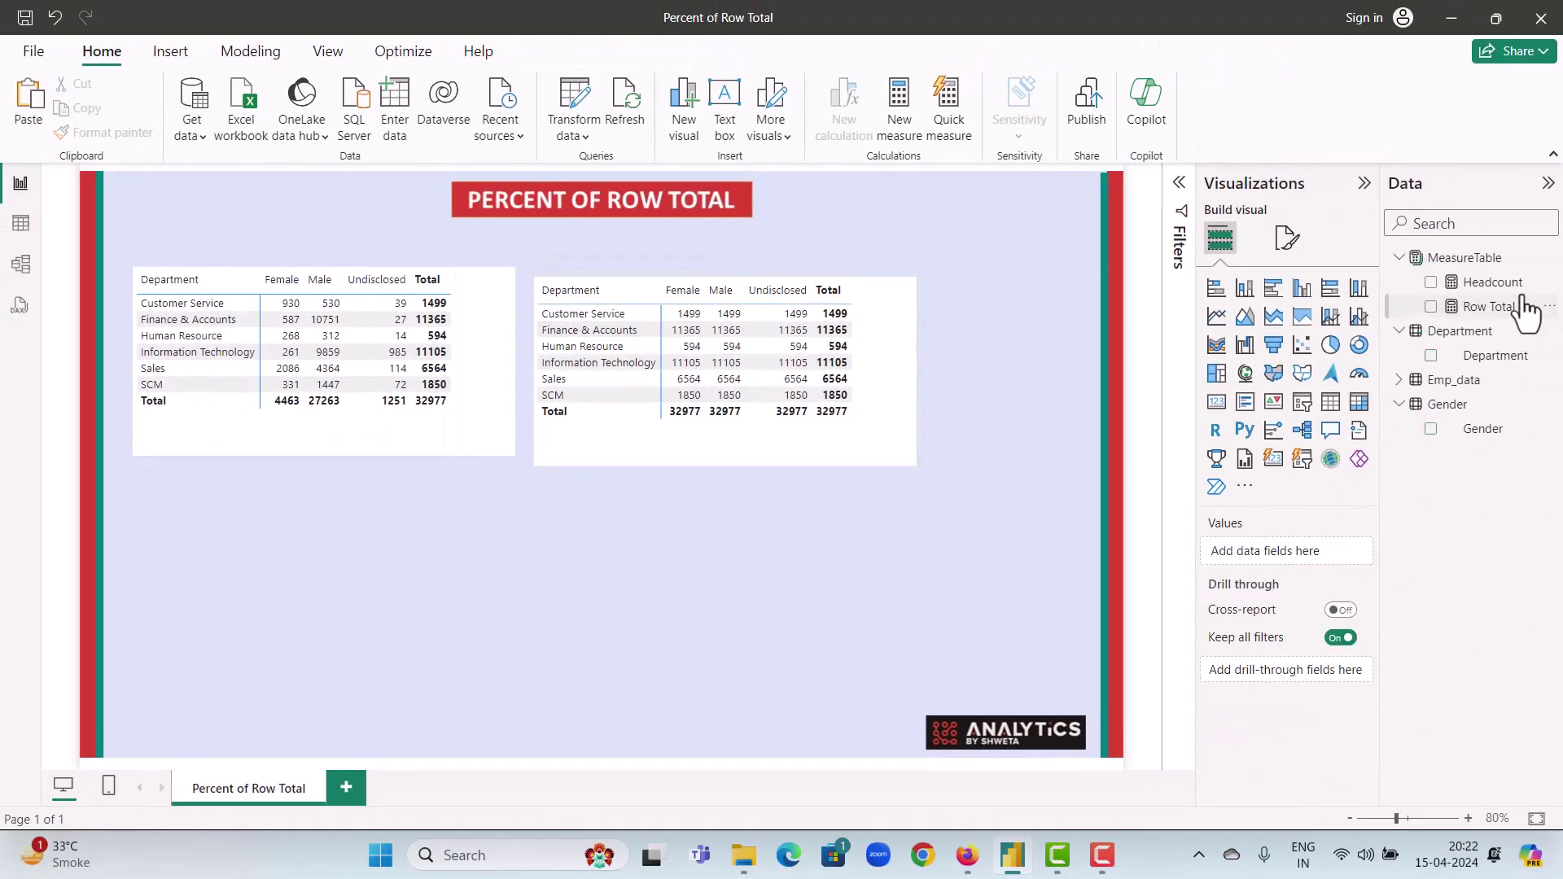
right_click(1464, 259)
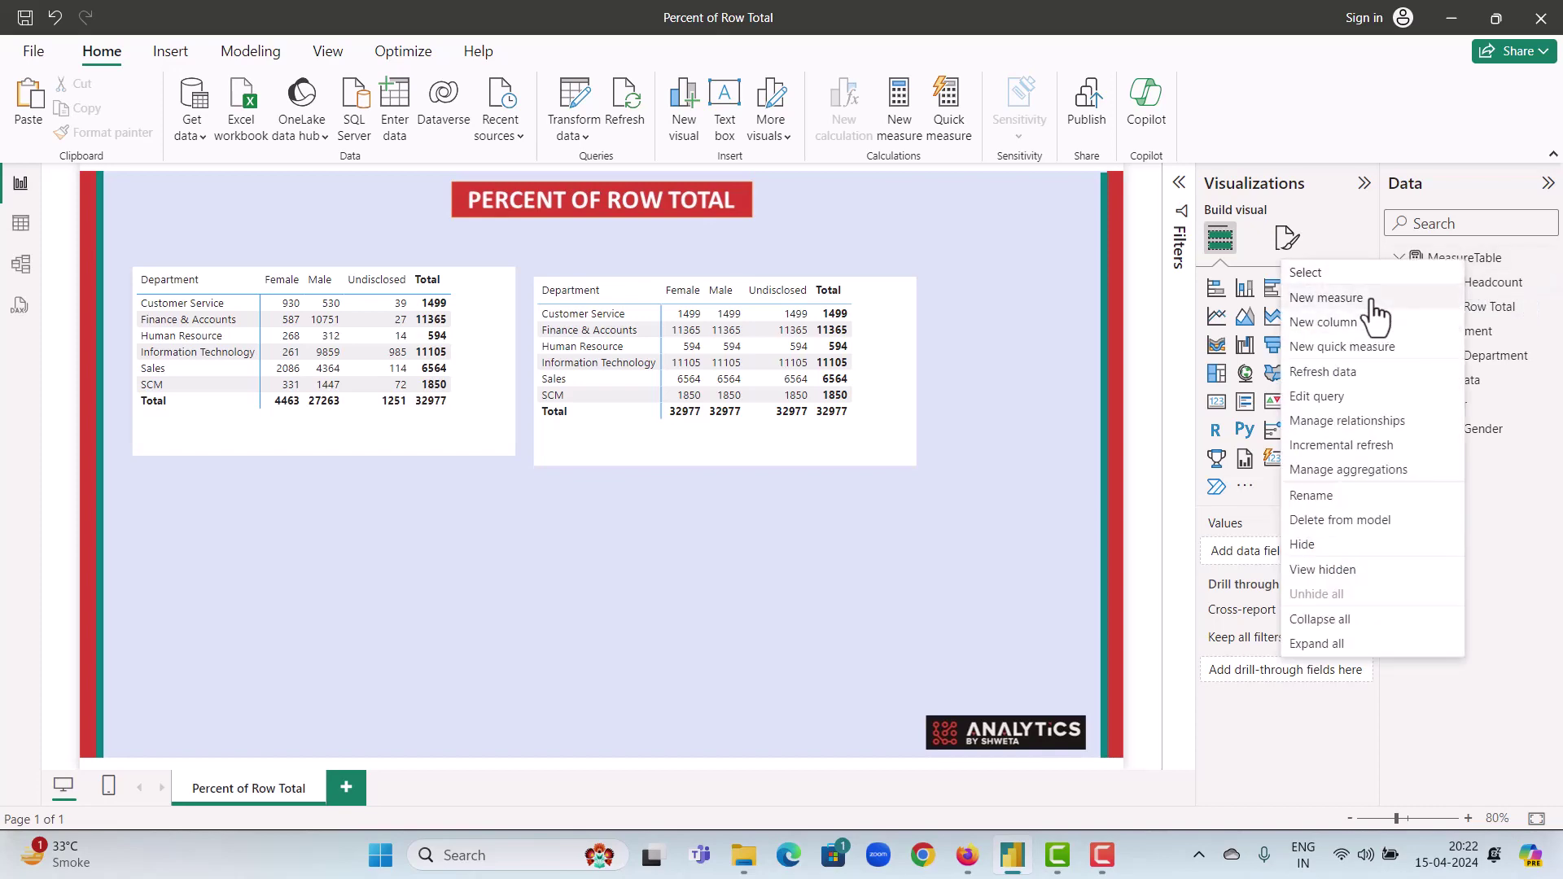
left_click(1375, 303)
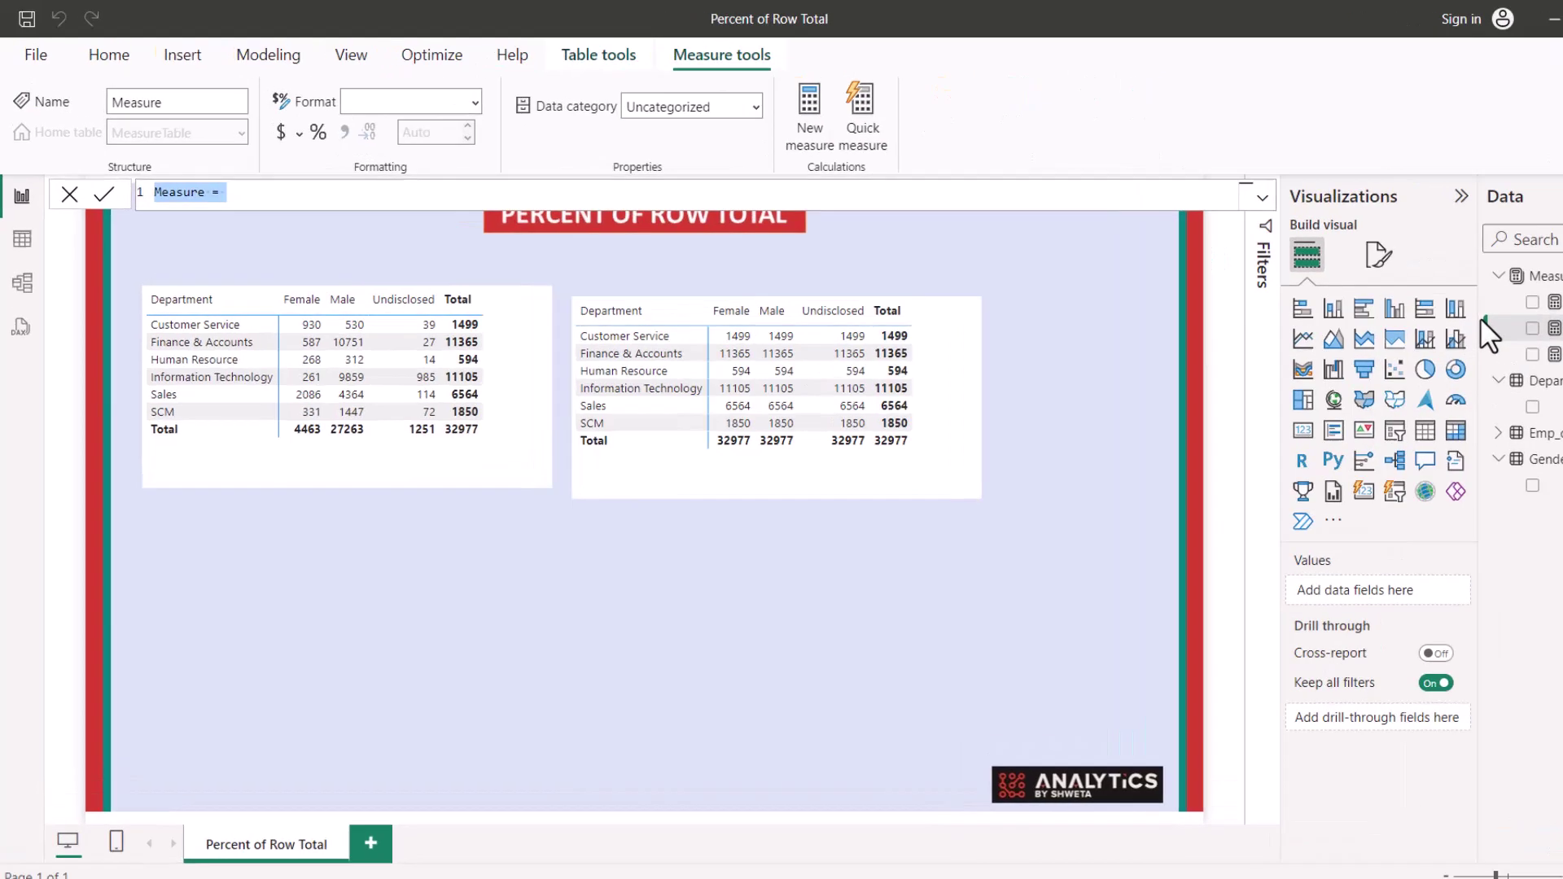
type("Perce")
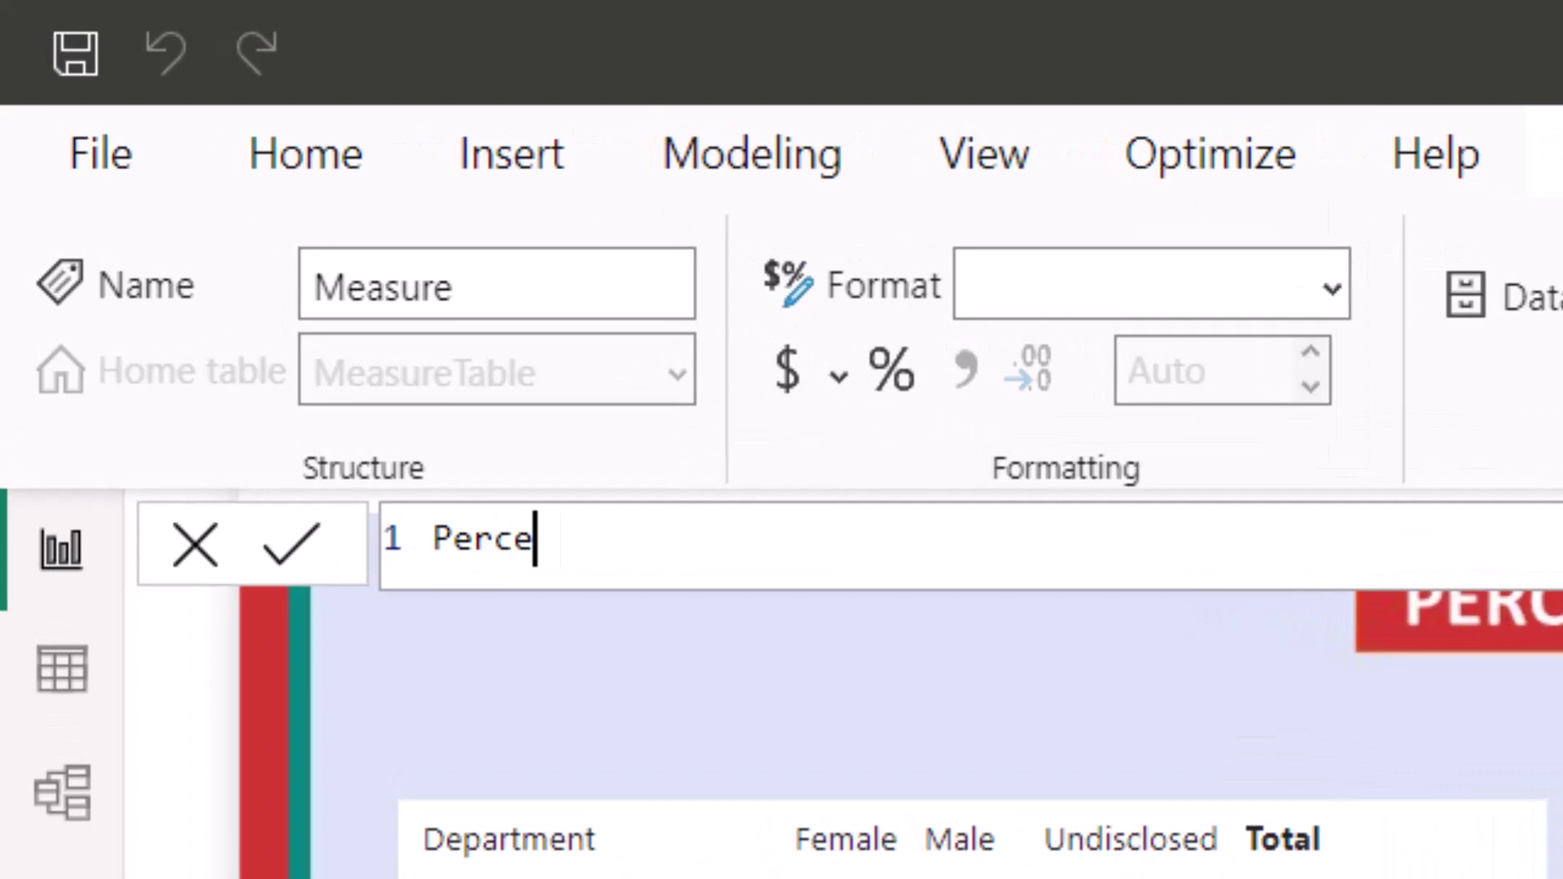
type("nt of R")
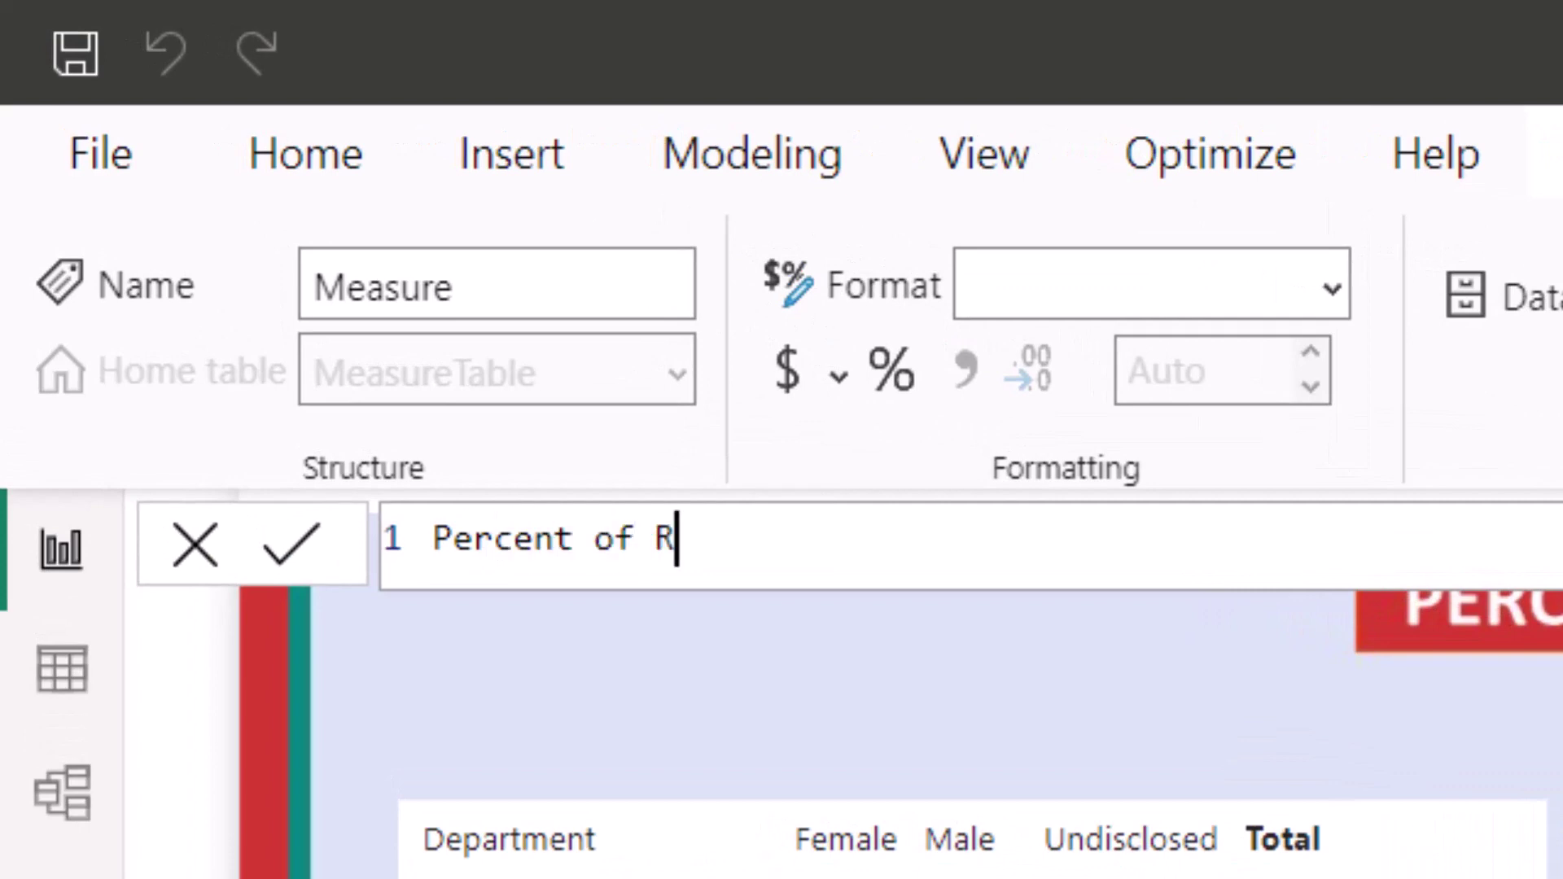
type("ow T")
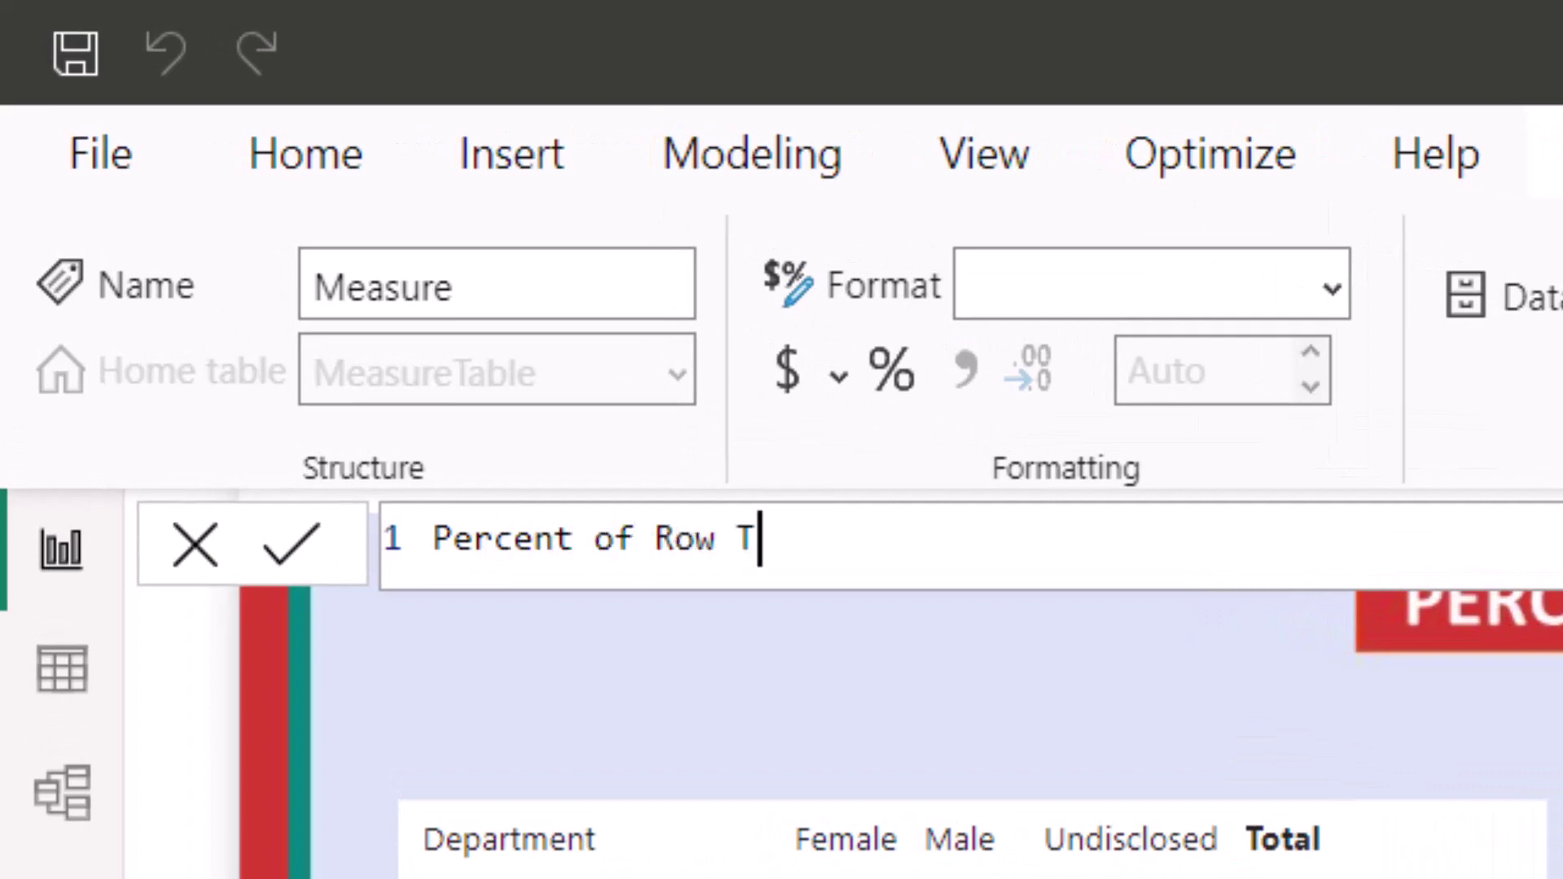
type("otal =")
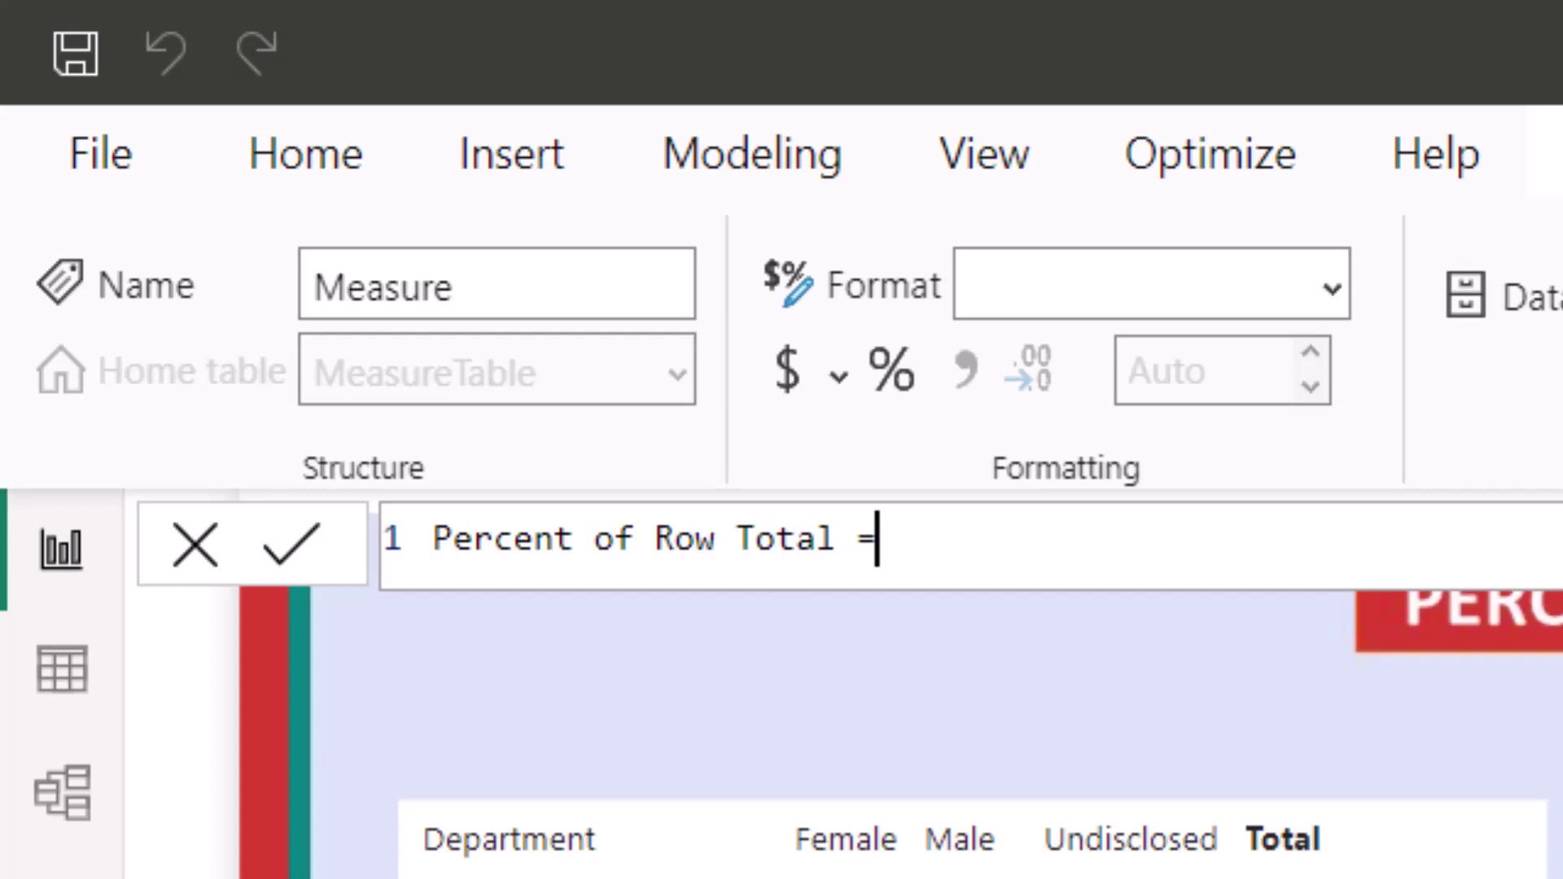
type(" div")
key("Tab")
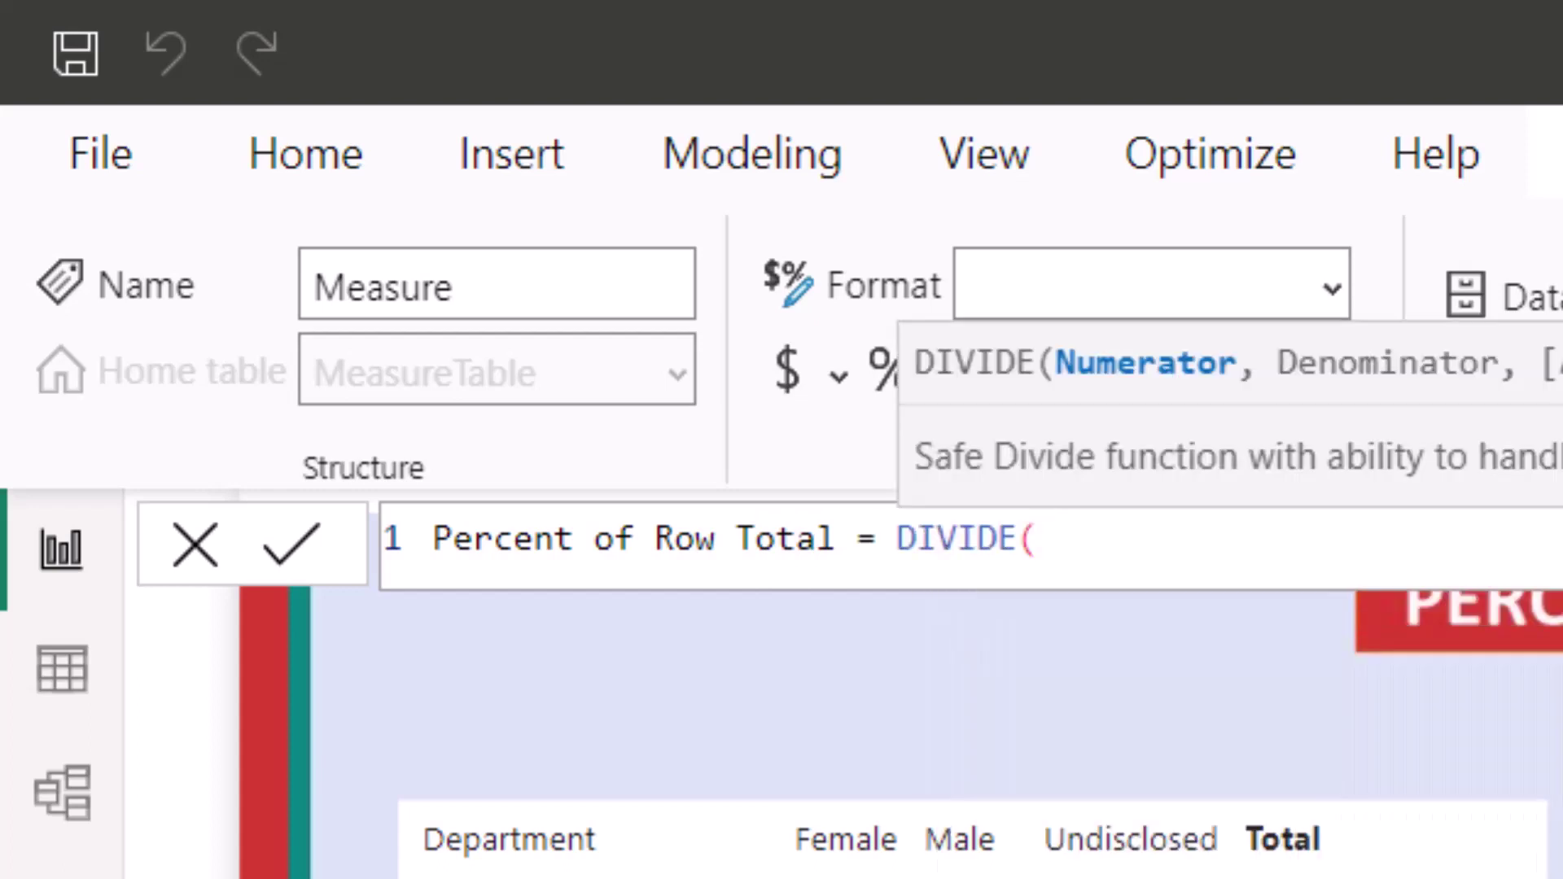
type("[he")
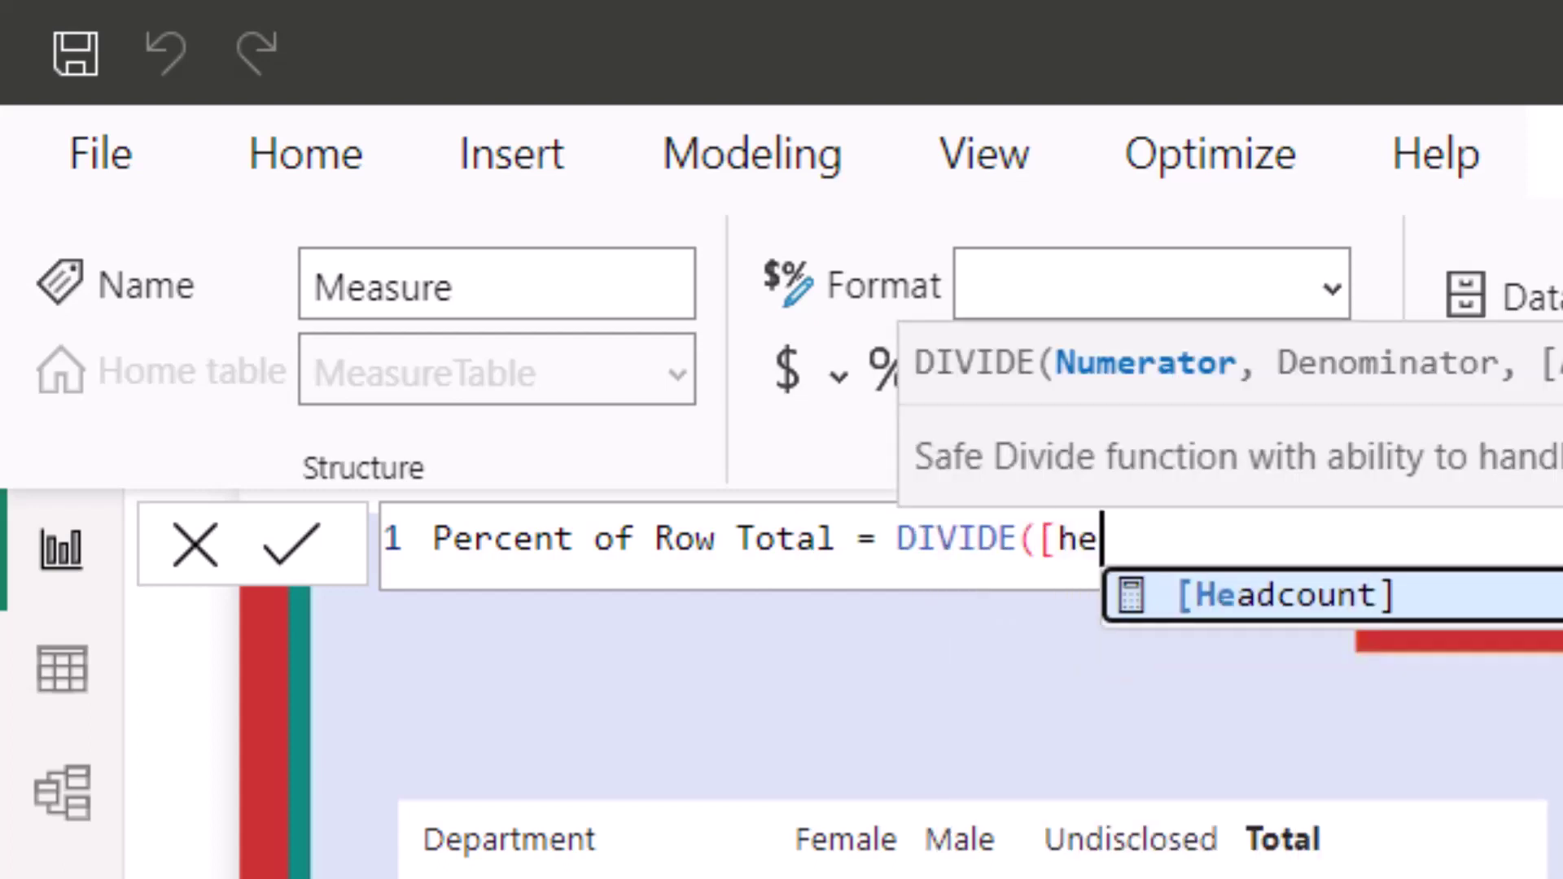
key("Tab")
type(",[")
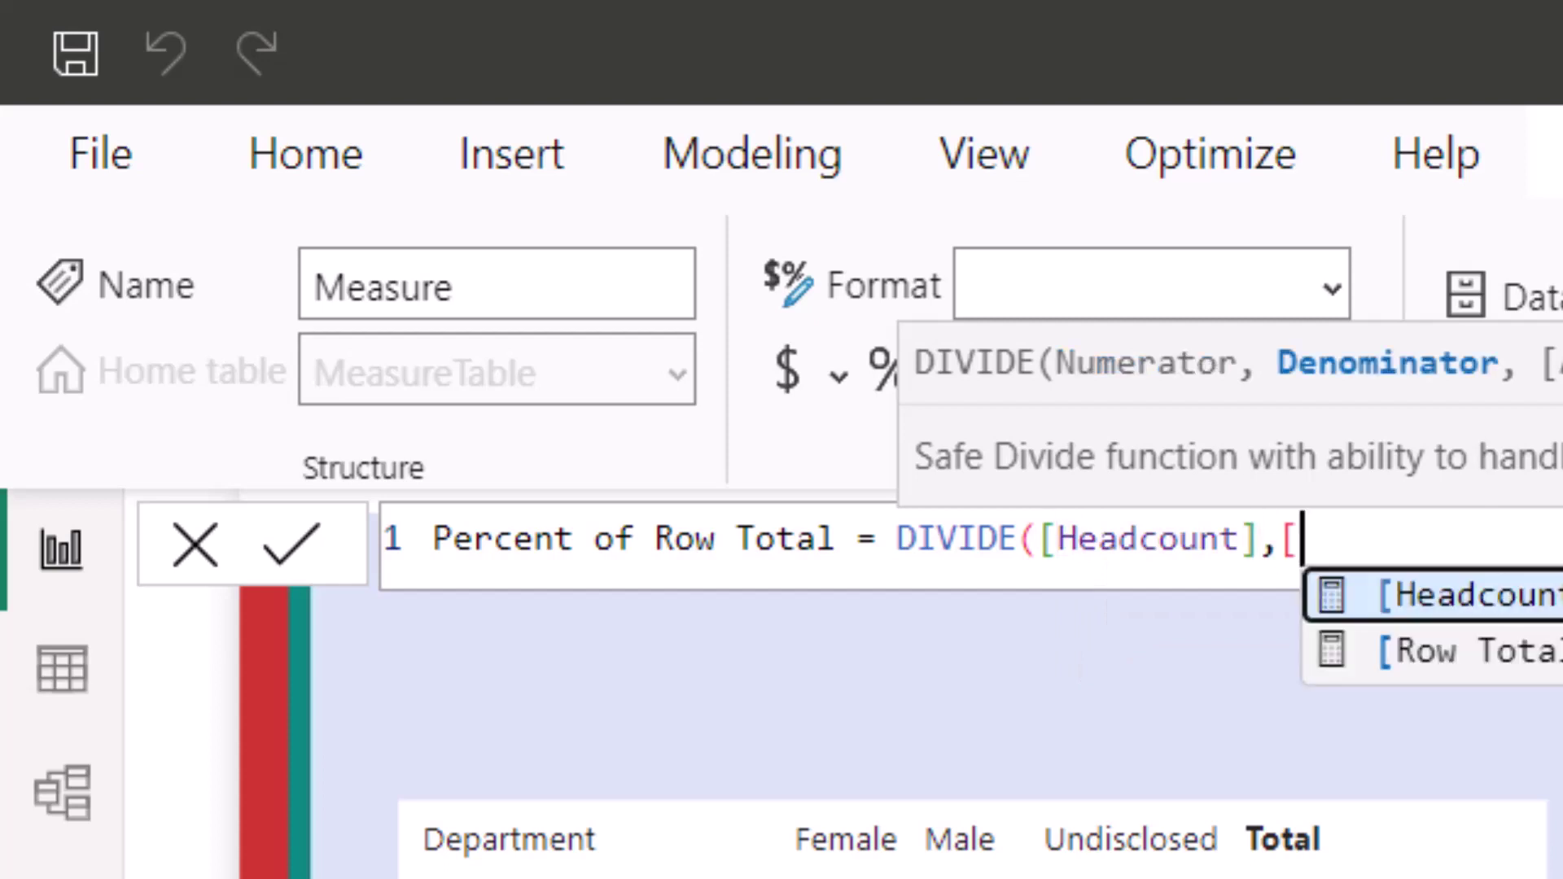
type("r")
key("Tab")
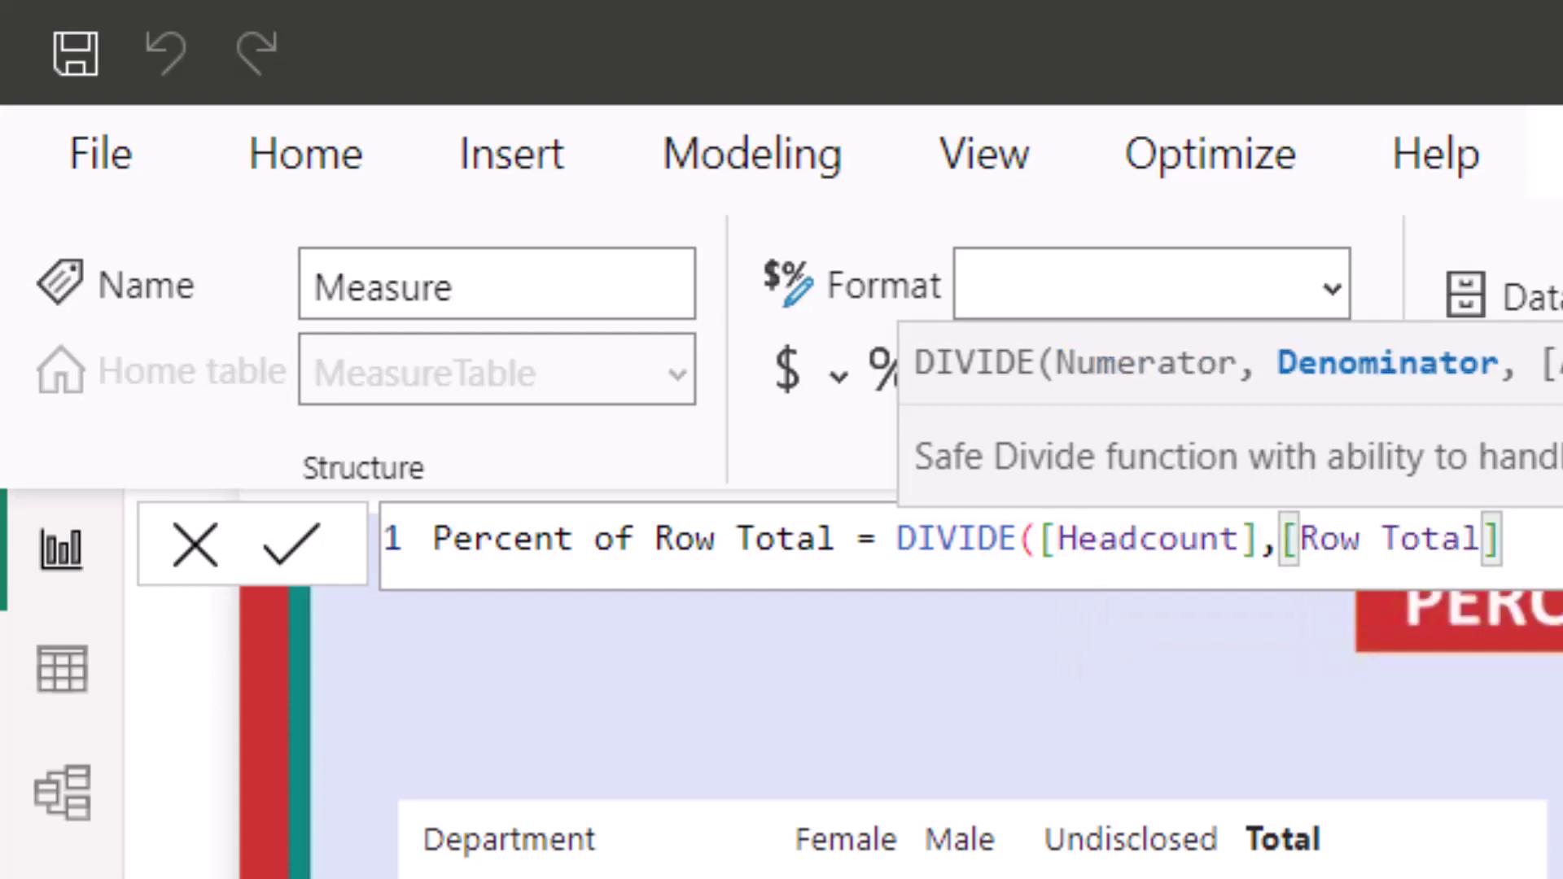
type(")")
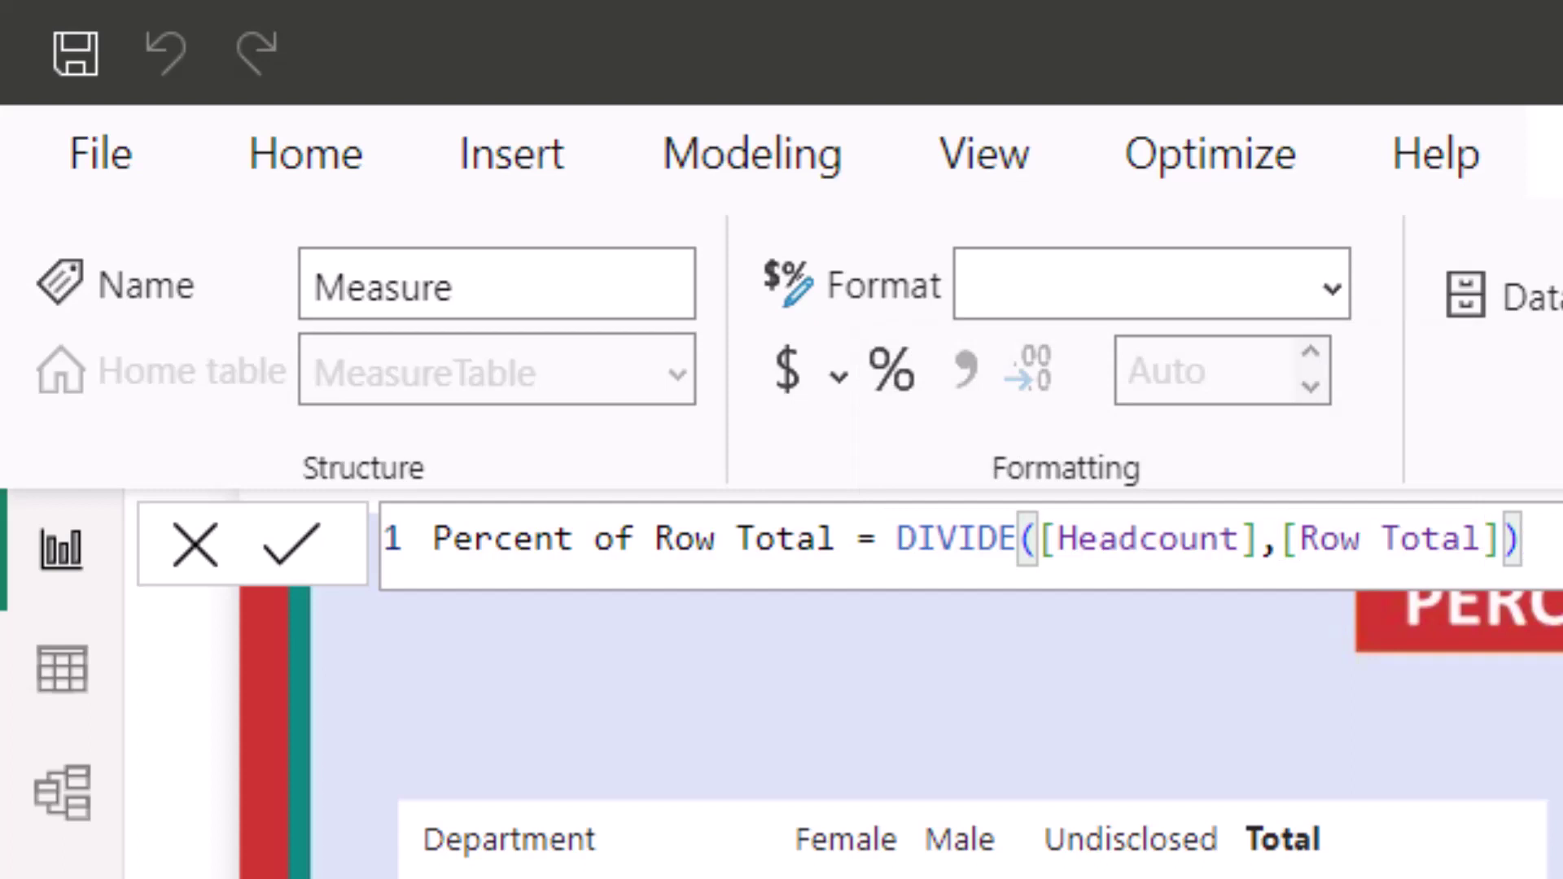
key("Return")
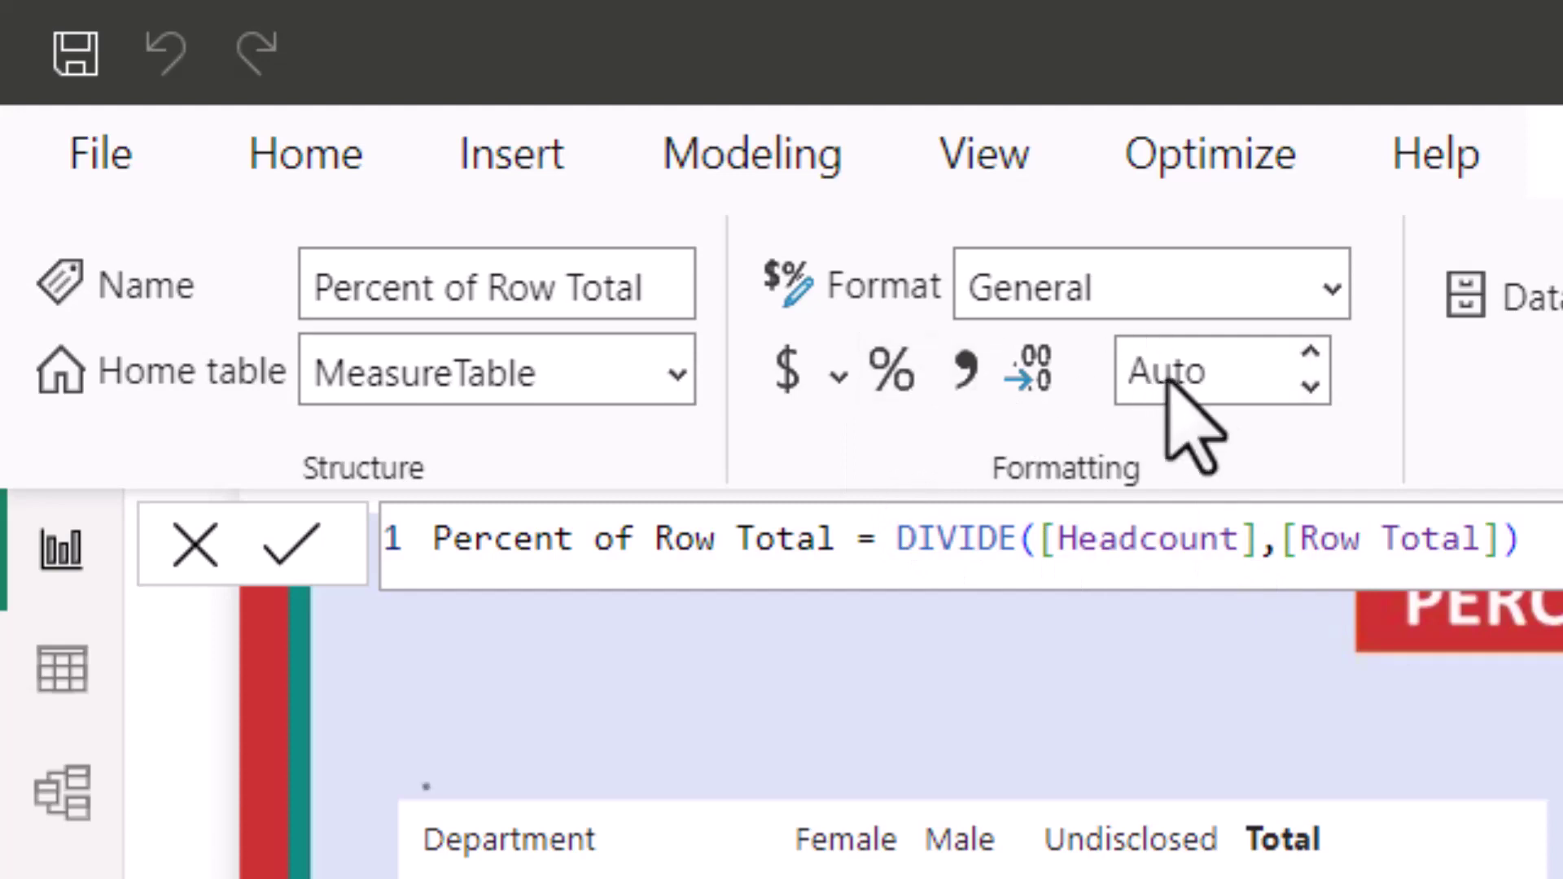
Step: Format Percent of Row Total as a percentage with 0 decimal places
left_click(893, 370)
double_click(1221, 383)
type("0")
key("BackSpace")
type("2")
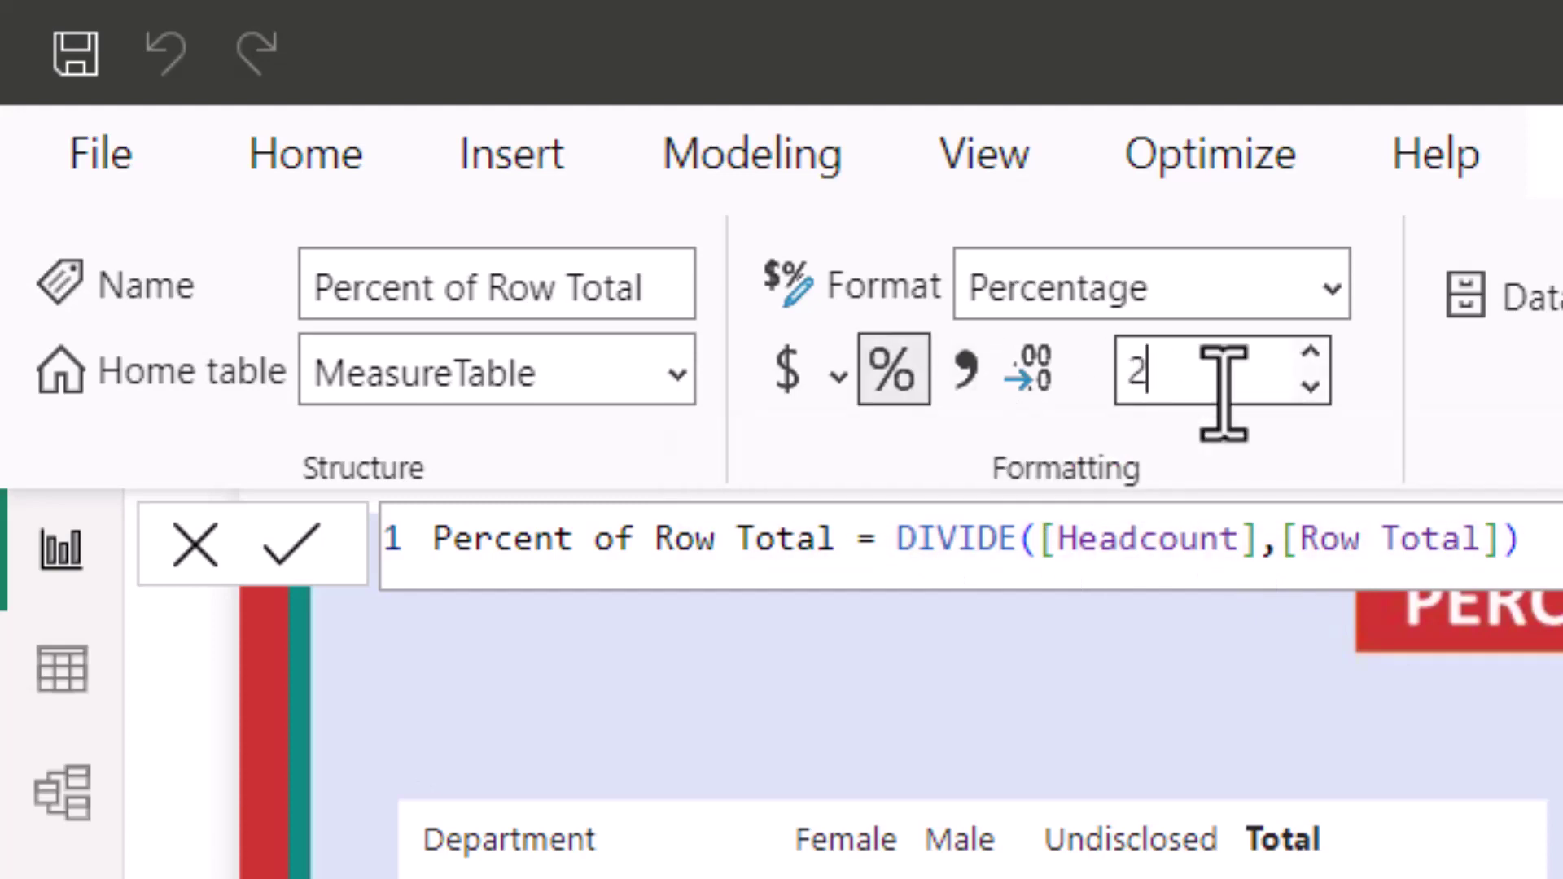
key("BackSpace")
type("0")
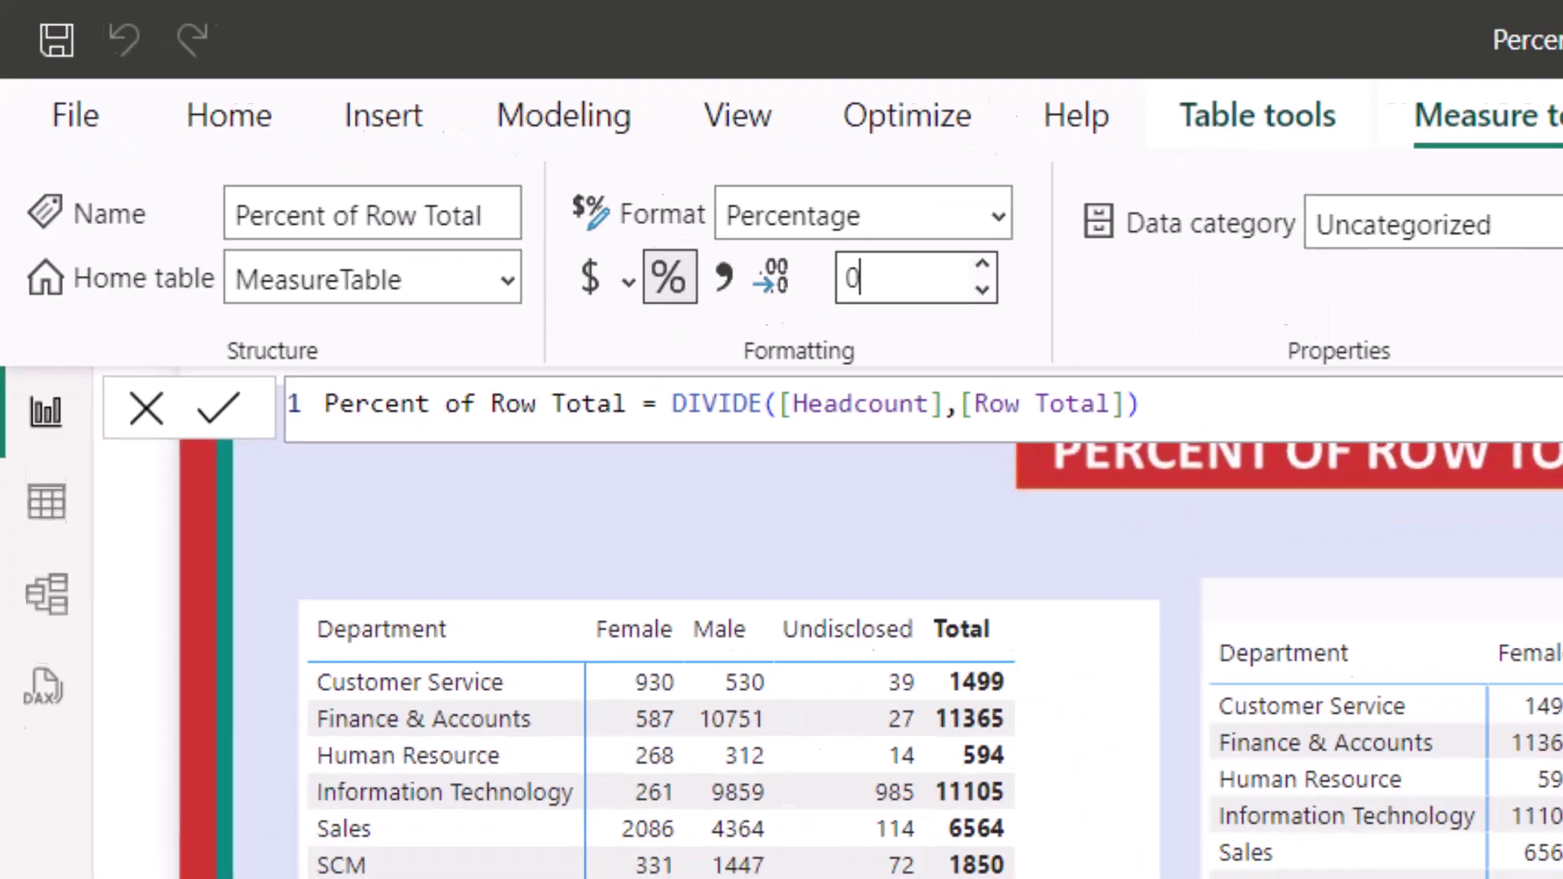
Step: Duplicate the Row Total matrix below the others, swapping its values to Percent of Row Total
left_click(574, 456)
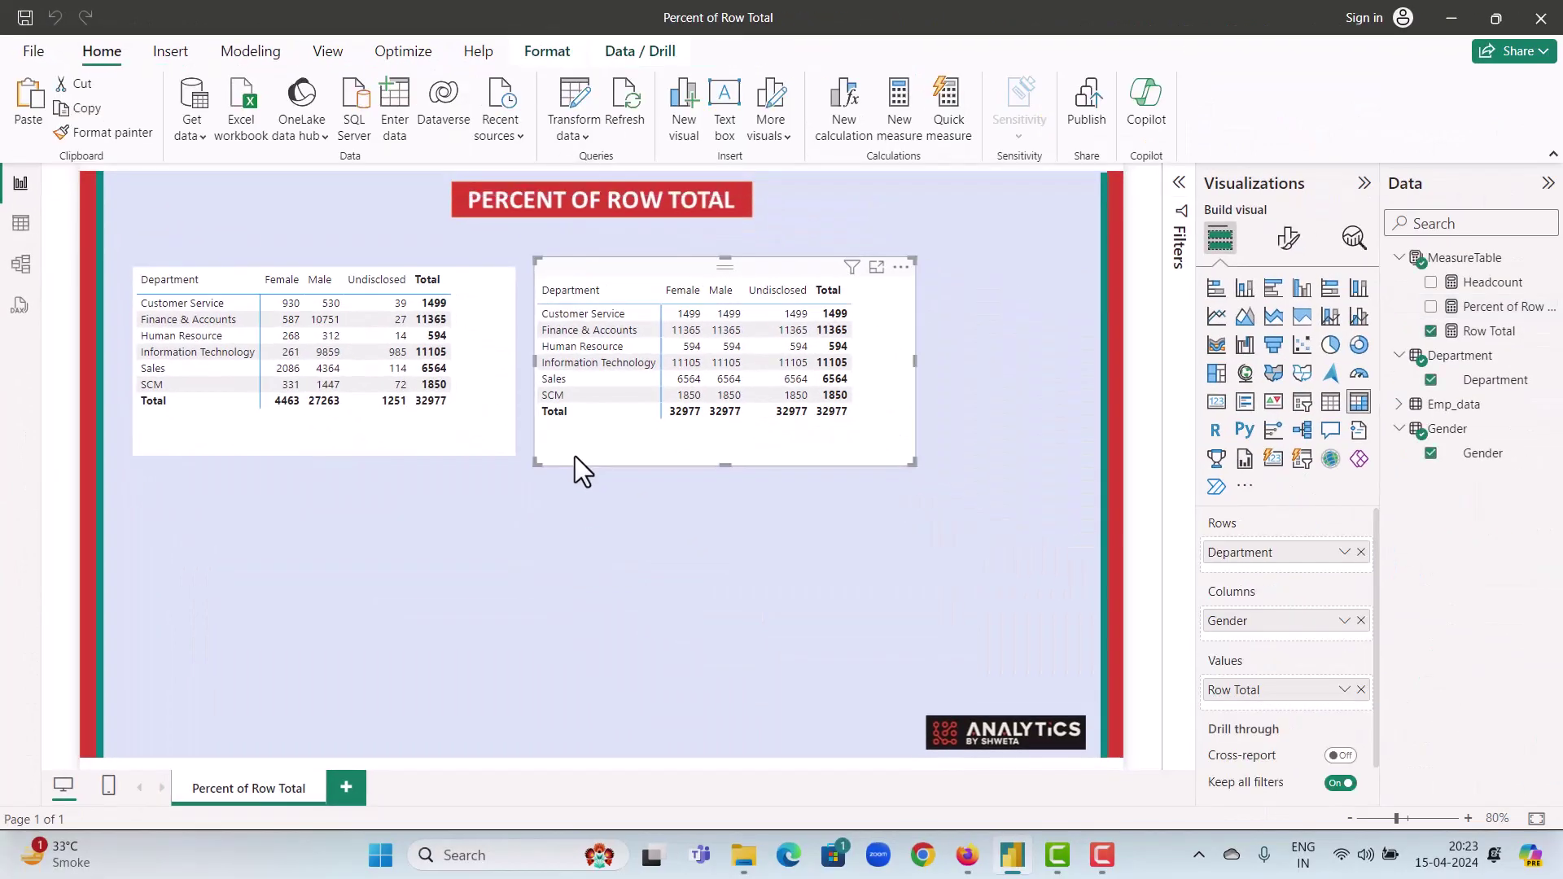
key("ctrl+c")
key("ctrl+v")
left_click_drag(574, 456, 163, 677)
left_click(1360, 690)
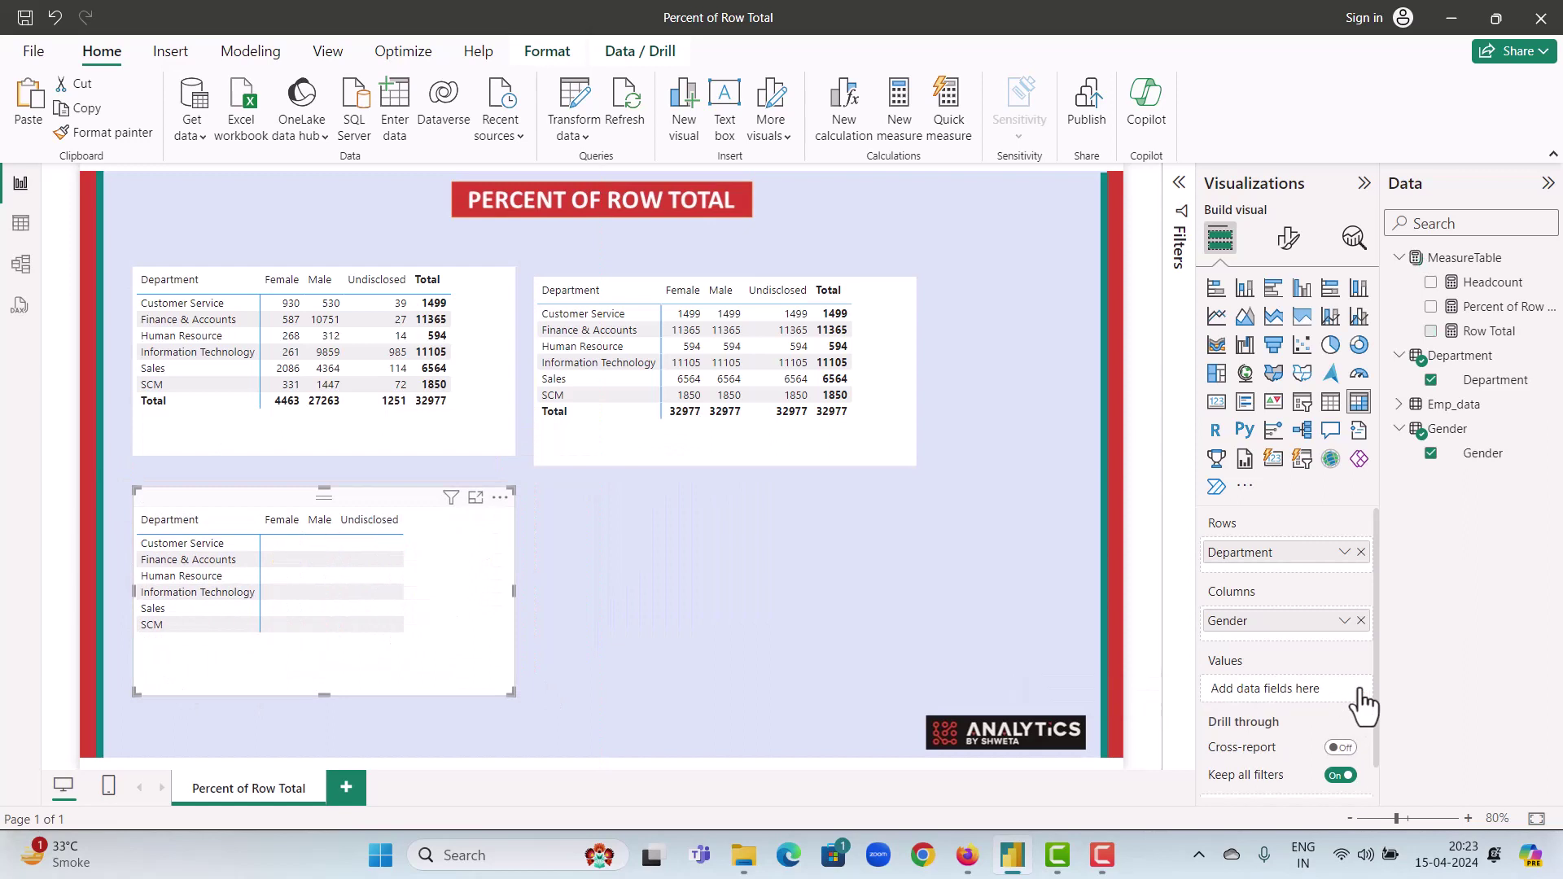
left_click_drag(1498, 307, 1322, 687)
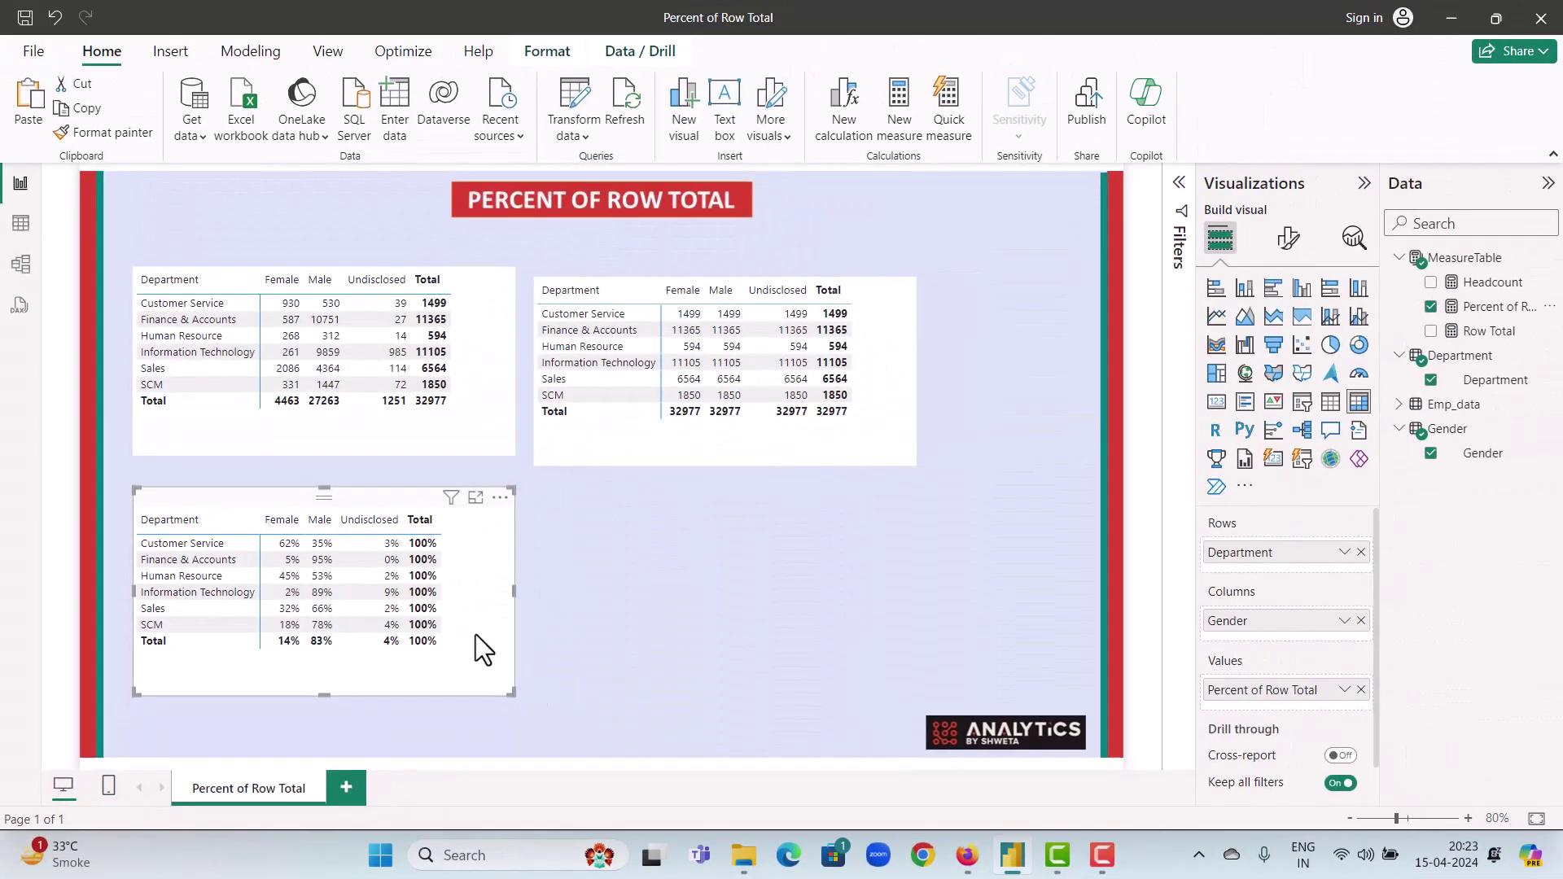
left_click_drag(475, 636, 661, 638)
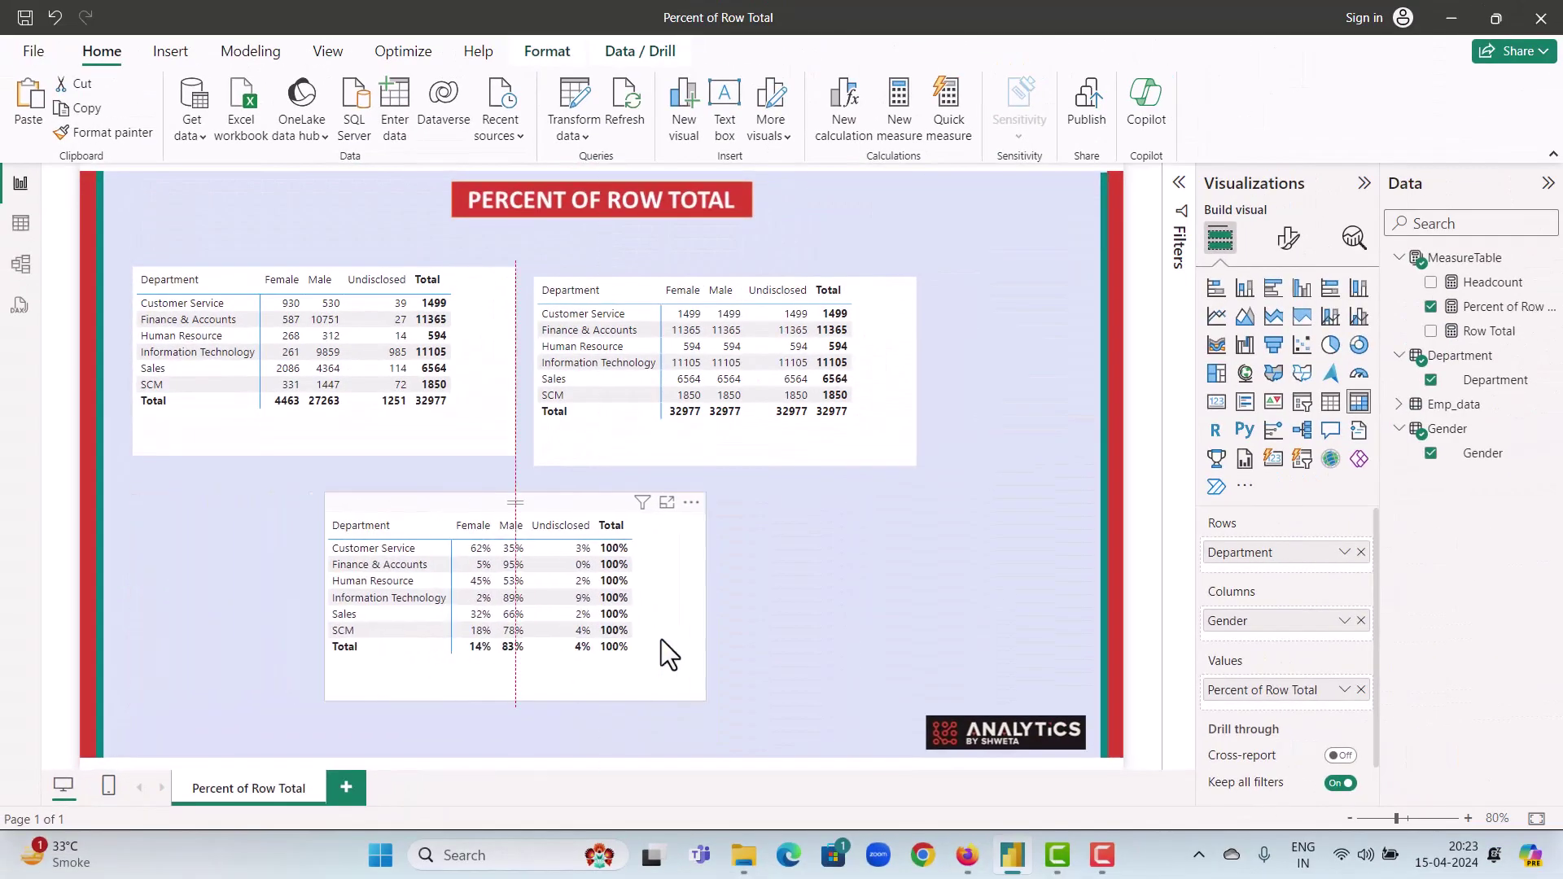
Step: Delete the Headcount and Row Total matrices and move the percentage matrix up under the title
left_click(443, 441)
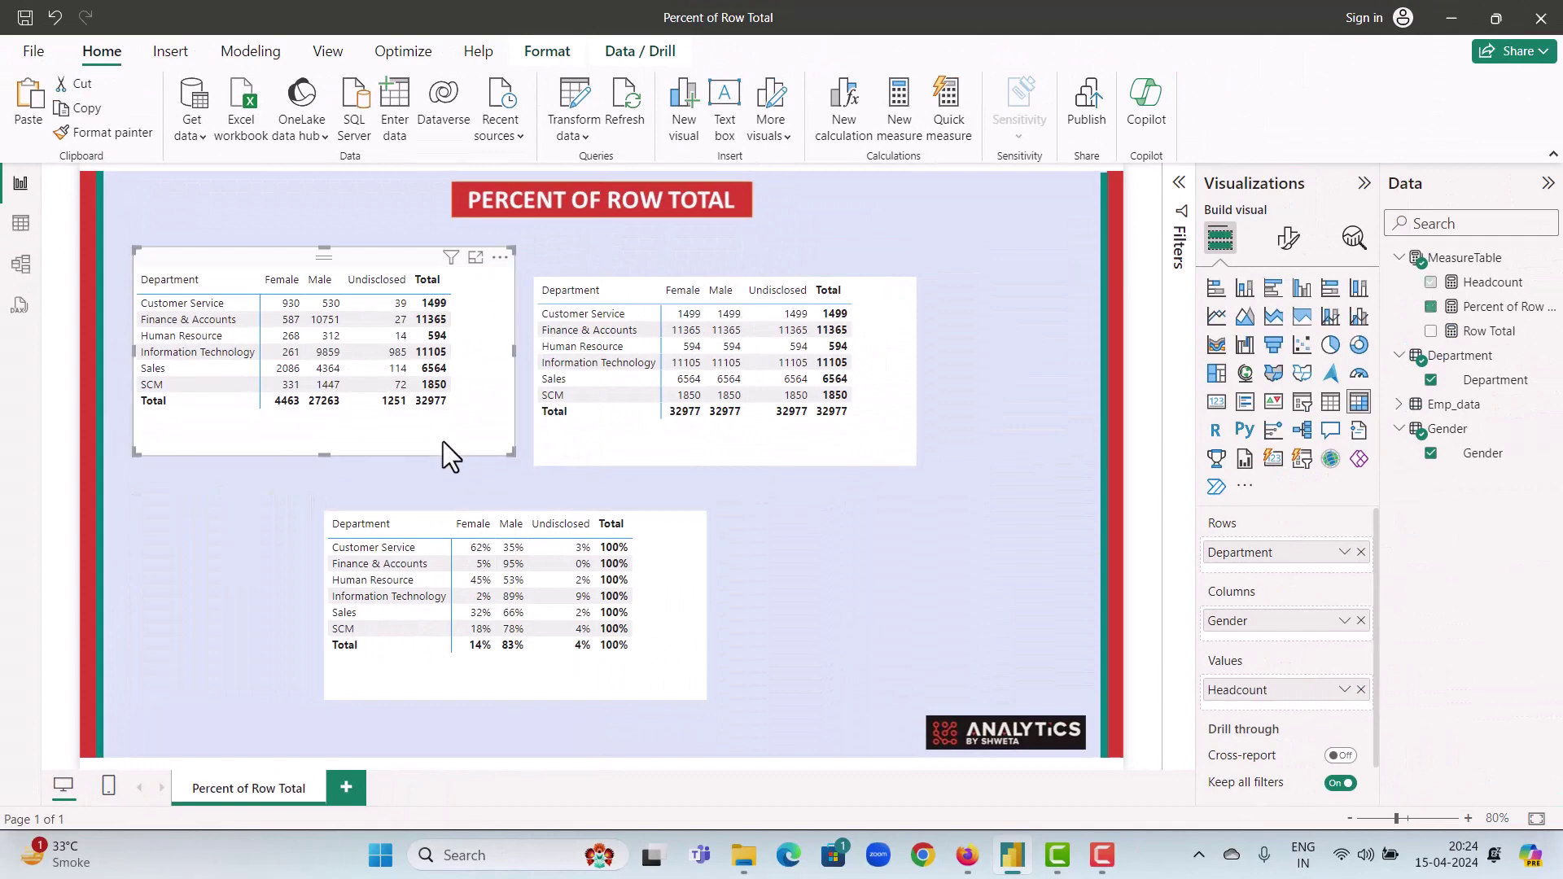
key("Delete")
left_click(585, 466)
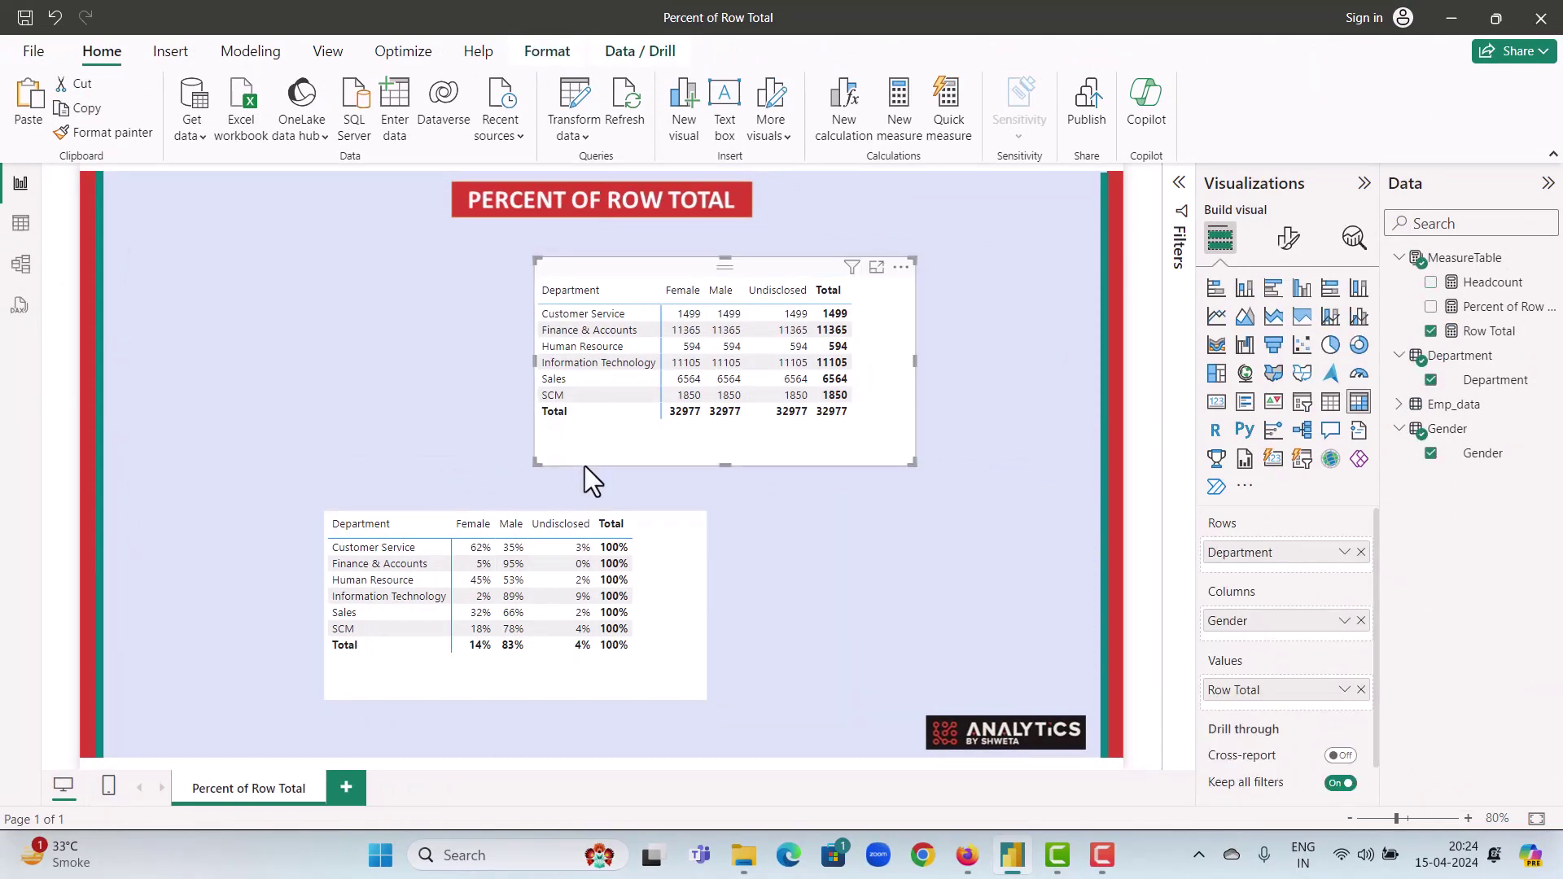
key("Delete")
left_click_drag(673, 534, 720, 378)
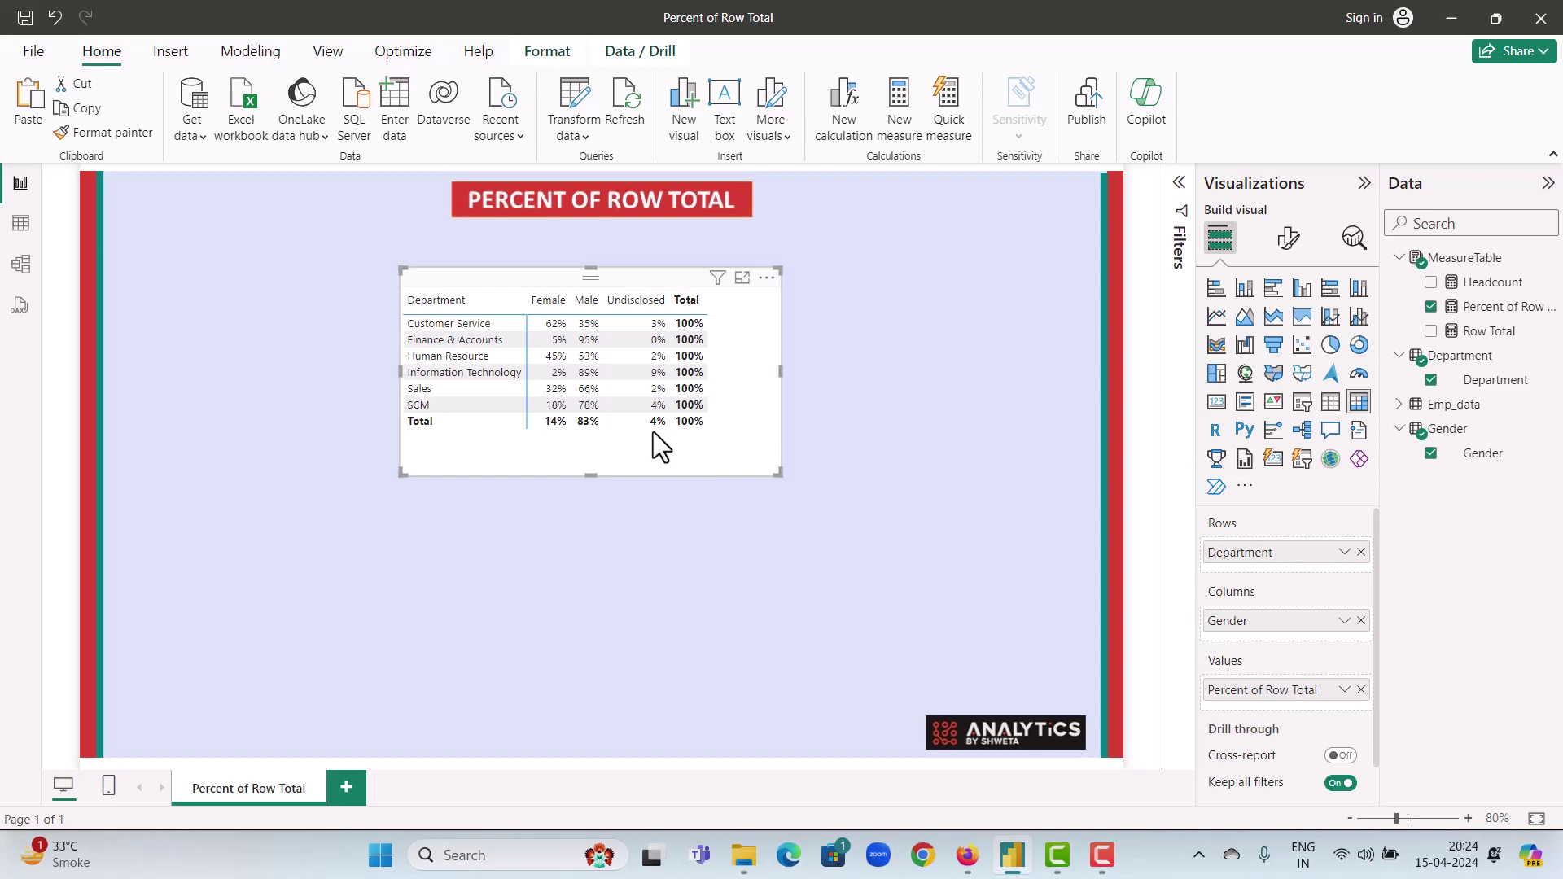
Step: Drag the percentage matrix's bottom edge up so its height fits the department rows
left_click_drag(591, 475, 603, 447)
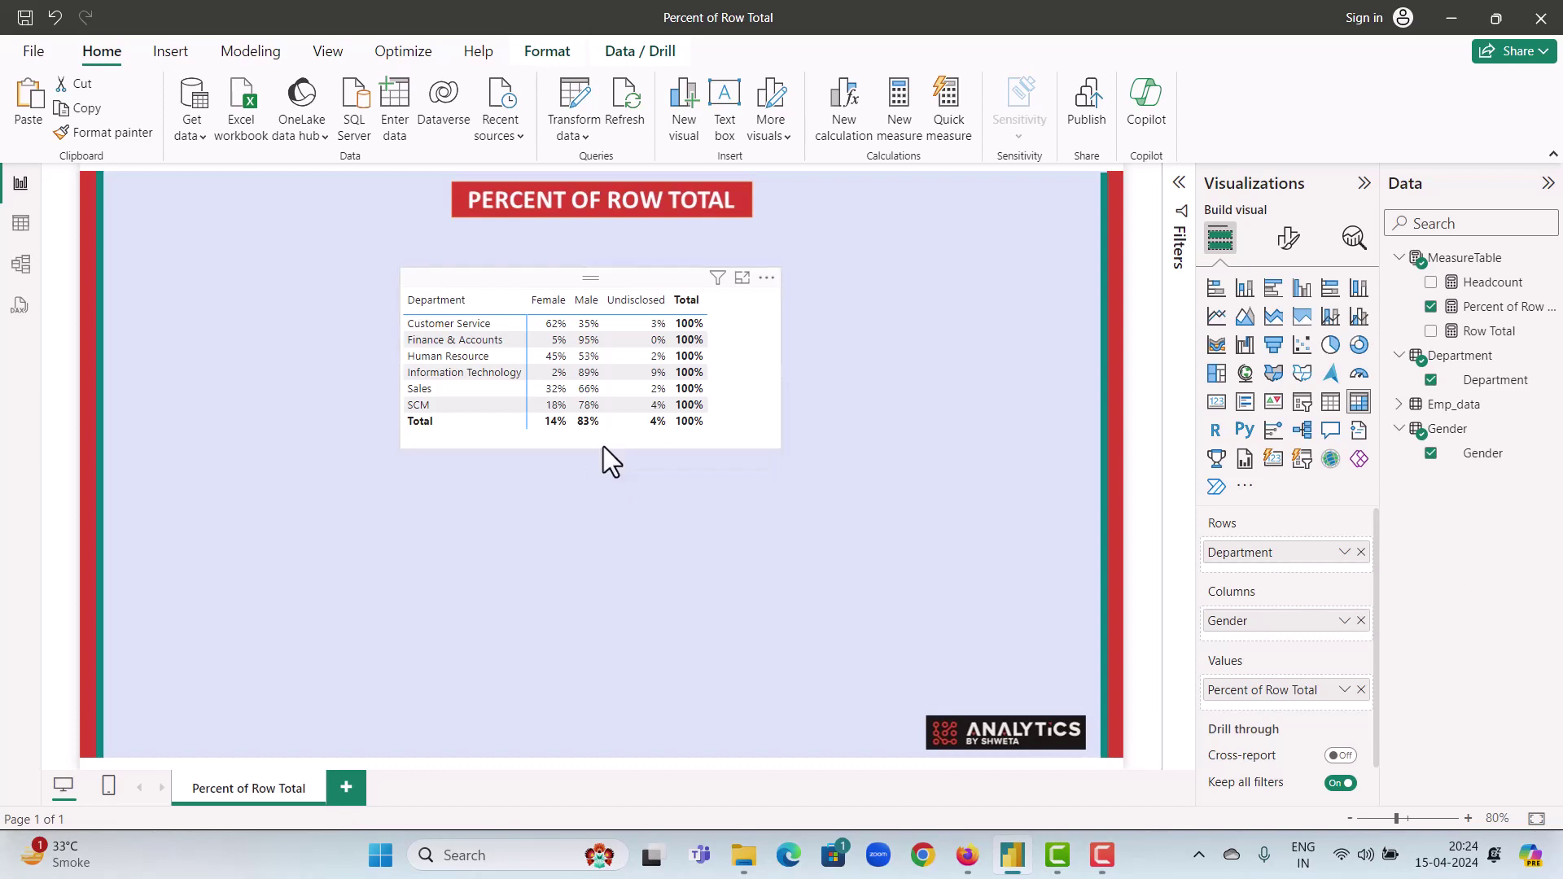
left_click(614, 500)
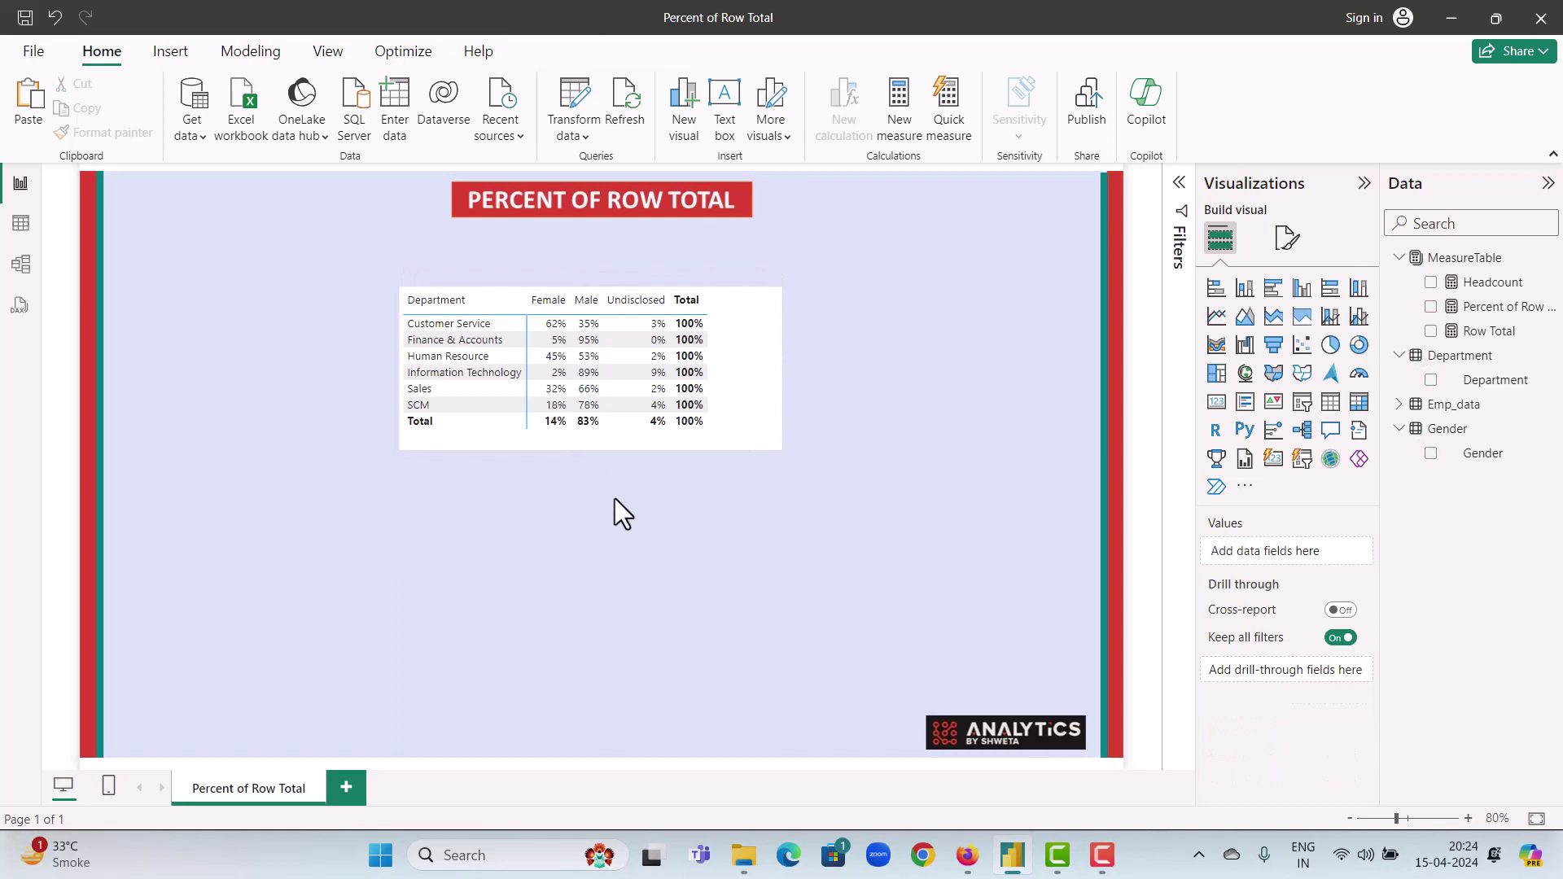